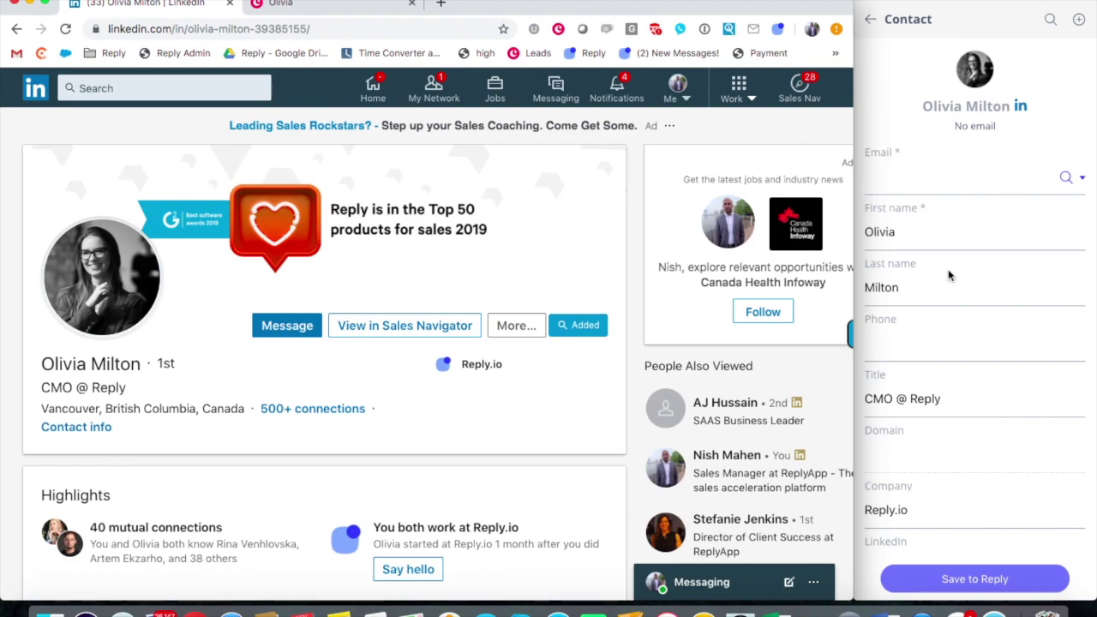
Step: Bring up the prefilled LinkedIn contact form (CMO @ Reply, Reply.io) and its email lookup options
{"action": "left_click", "coordinate": [1083, 178]}
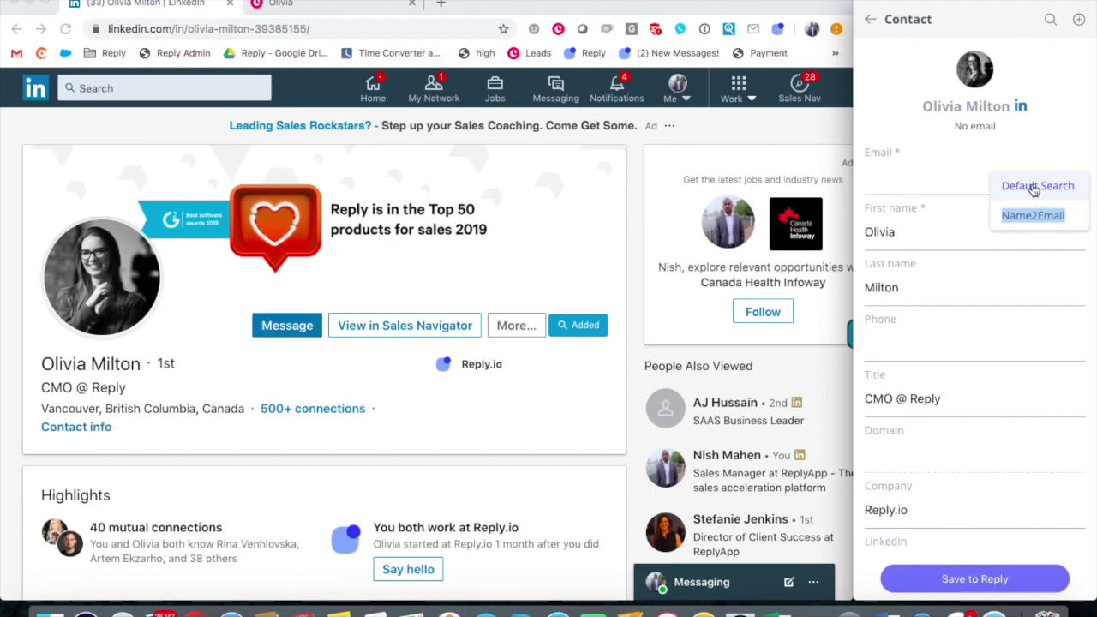
Step: Fill the contact's work email with a Default Search lookup and save the contact to Reply
{"action": "left_click", "coordinate": [1023, 271]}
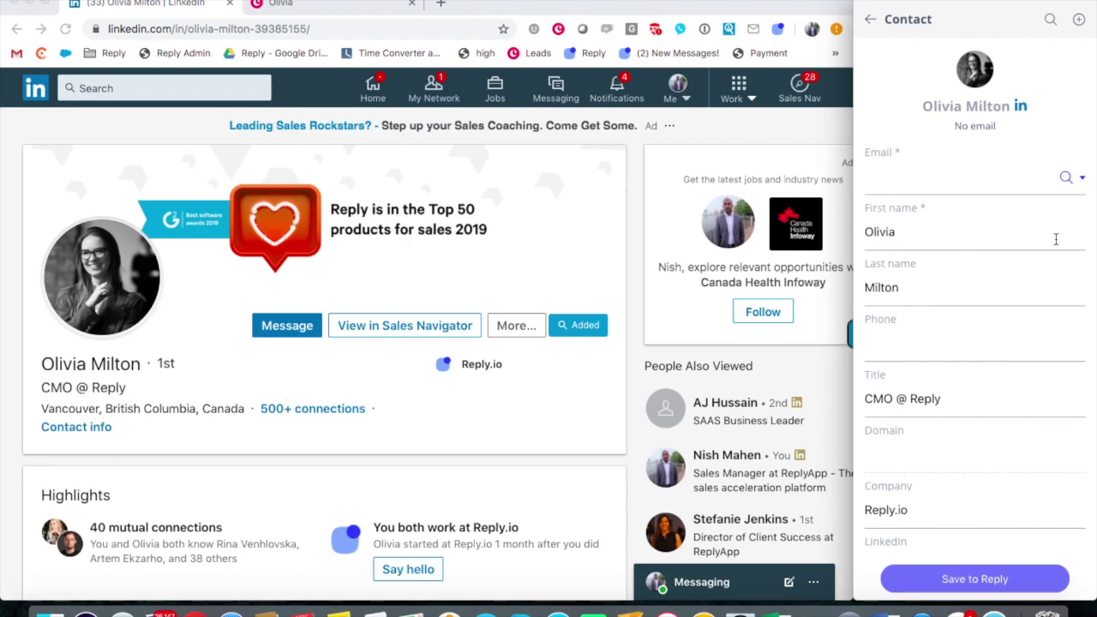
{"action": "left_click", "coordinate": [1077, 180]}
{"action": "left_click", "coordinate": [1065, 187]}
{"action": "scroll", "coordinate": [896, 508], "scroll_direction": "down", "scroll_amount": 3}
{"action": "scroll", "coordinate": [896, 508], "scroll_direction": "down", "scroll_amount": 3}
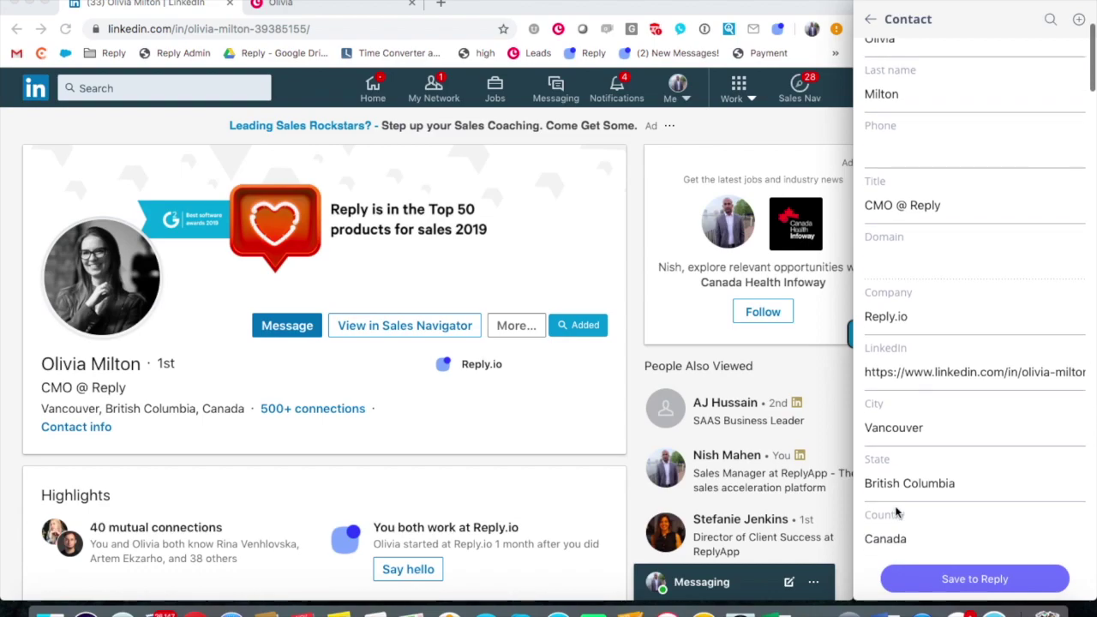
{"action": "scroll", "coordinate": [898, 512], "scroll_direction": "up", "scroll_amount": 1}
{"action": "scroll", "coordinate": [897, 512], "scroll_direction": "up", "scroll_amount": 4}
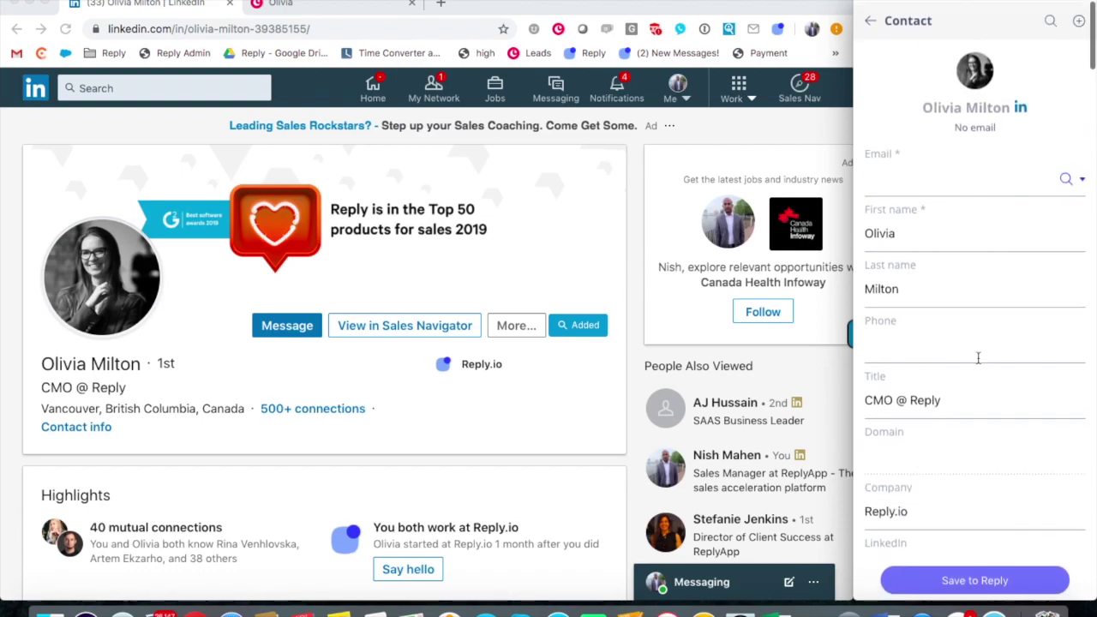
{"action": "left_click", "coordinate": [1067, 182]}
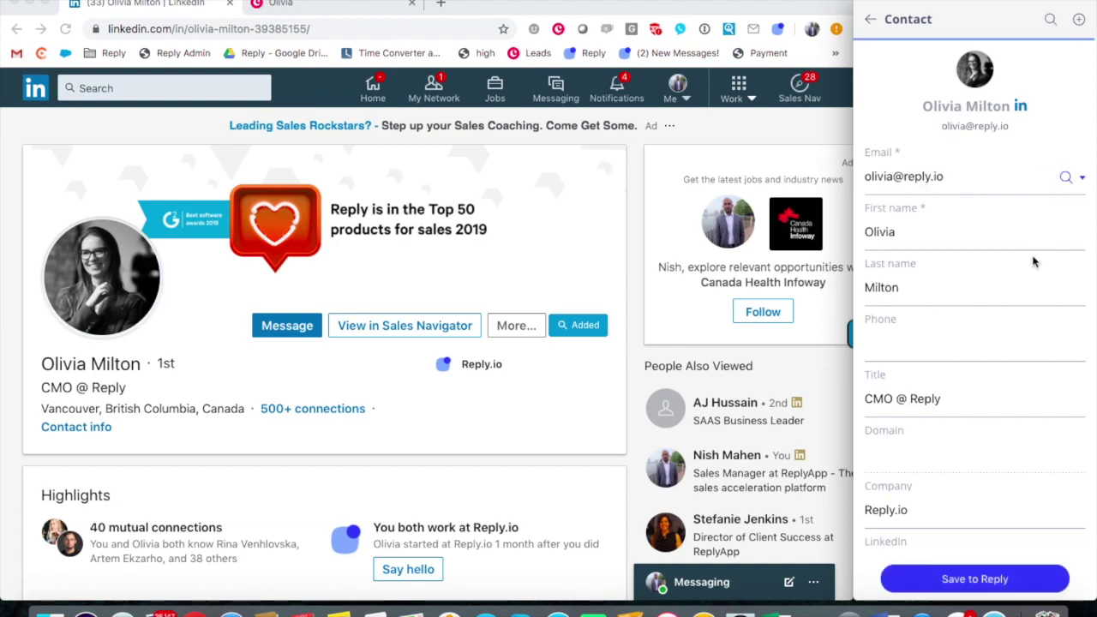
{"action": "left_click", "coordinate": [969, 580]}
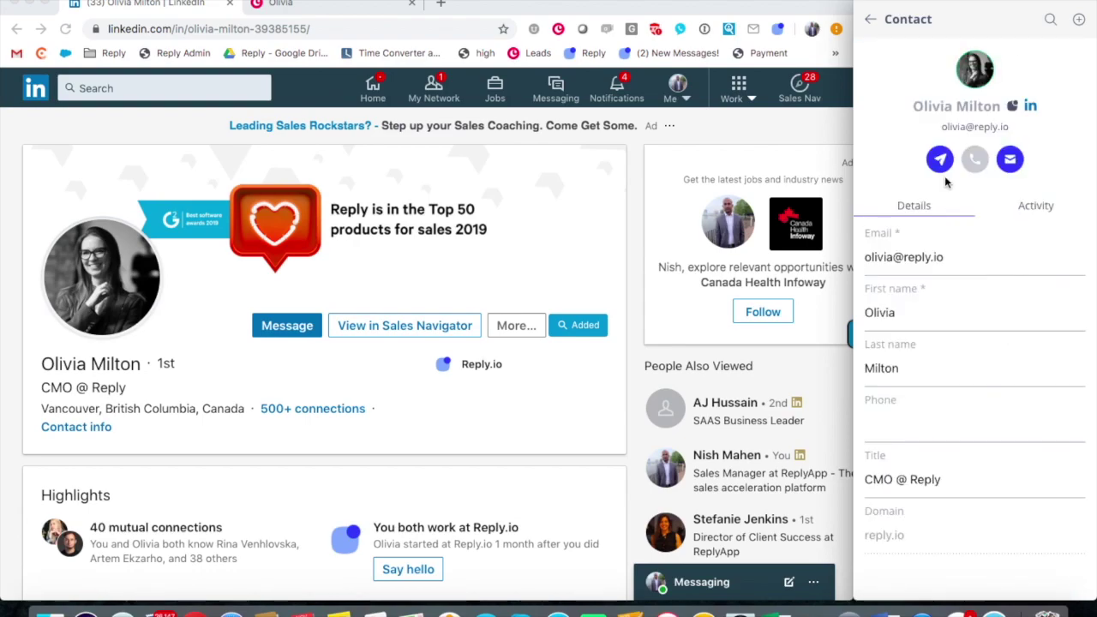
Step: Move the contact into the Multi-Channel Campaign sequence at Step 1 and return to the task list
{"action": "left_click", "coordinate": [941, 156]}
{"action": "left_click", "coordinate": [943, 167]}
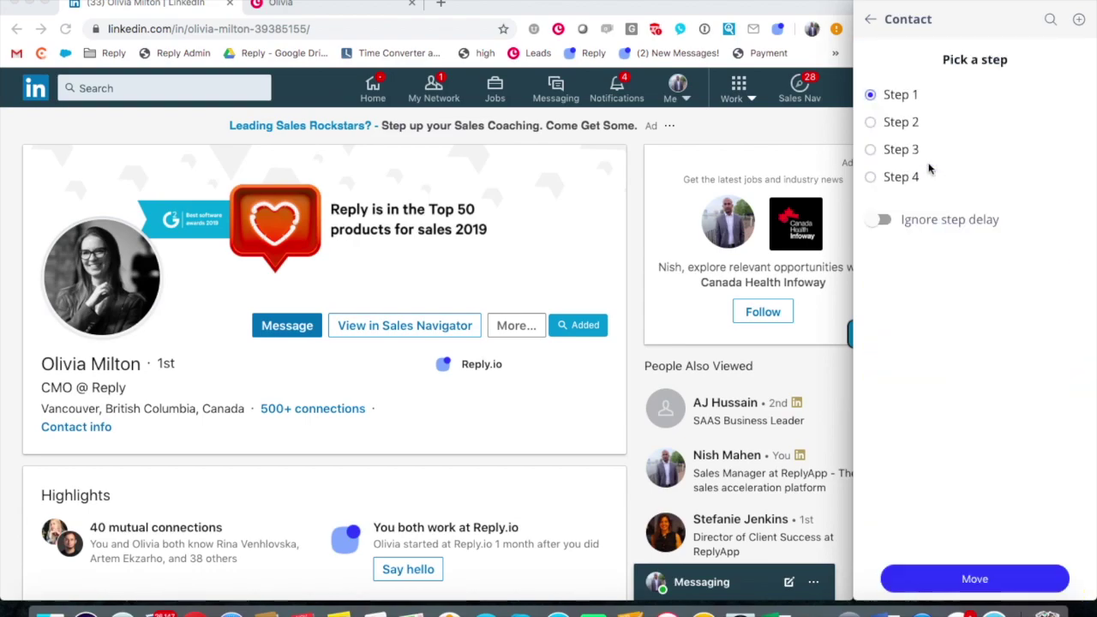
{"action": "left_click", "coordinate": [969, 578]}
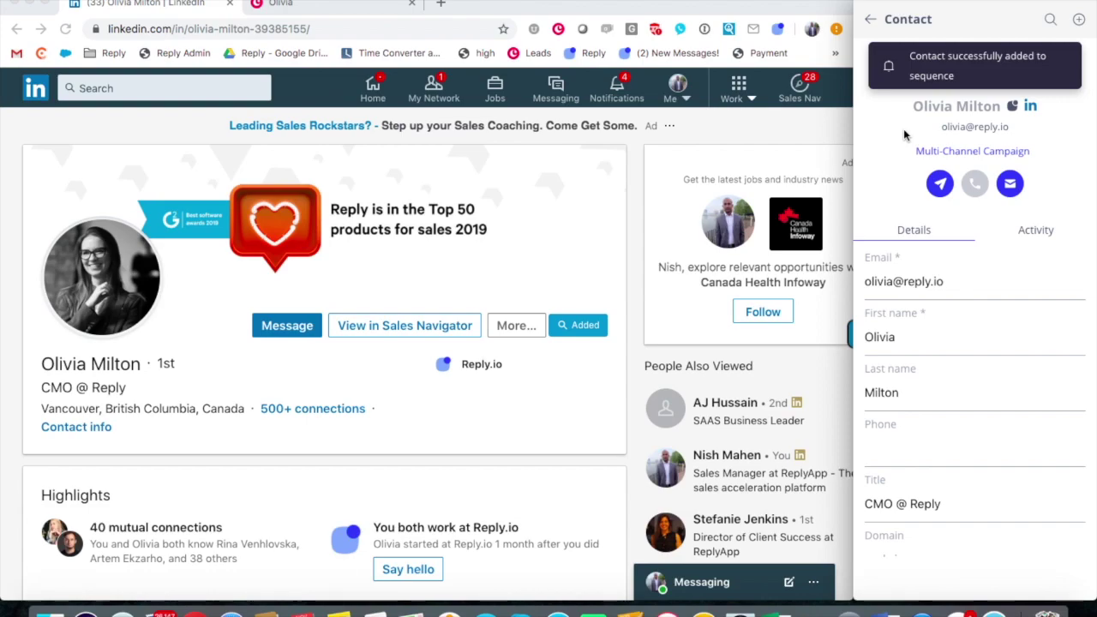
{"action": "left_click", "coordinate": [874, 23]}
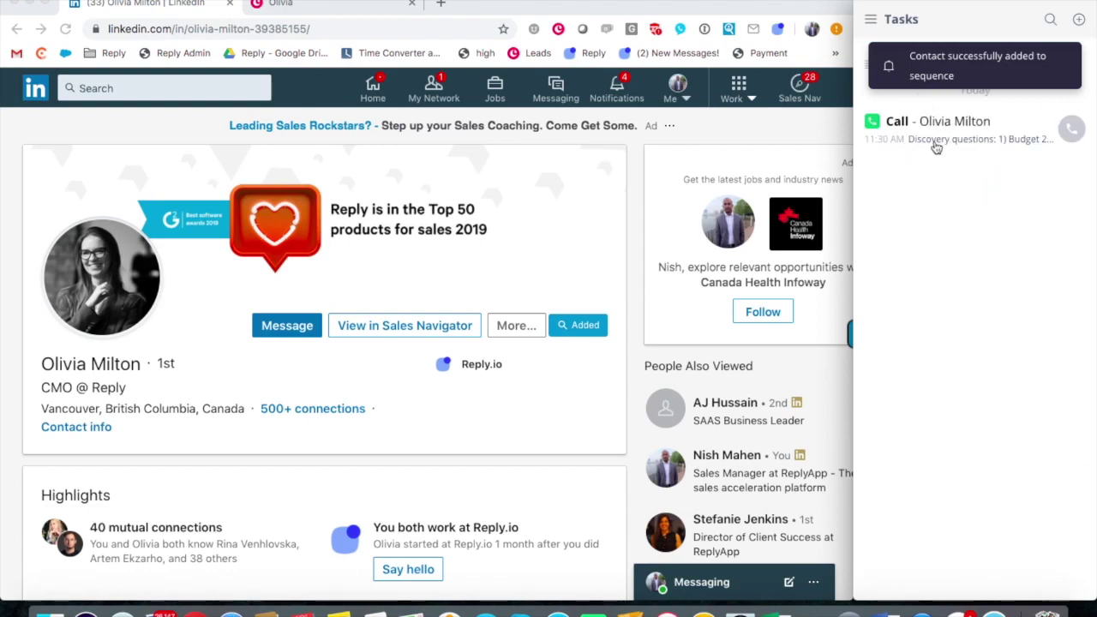
{"action": "left_click", "coordinate": [938, 145]}
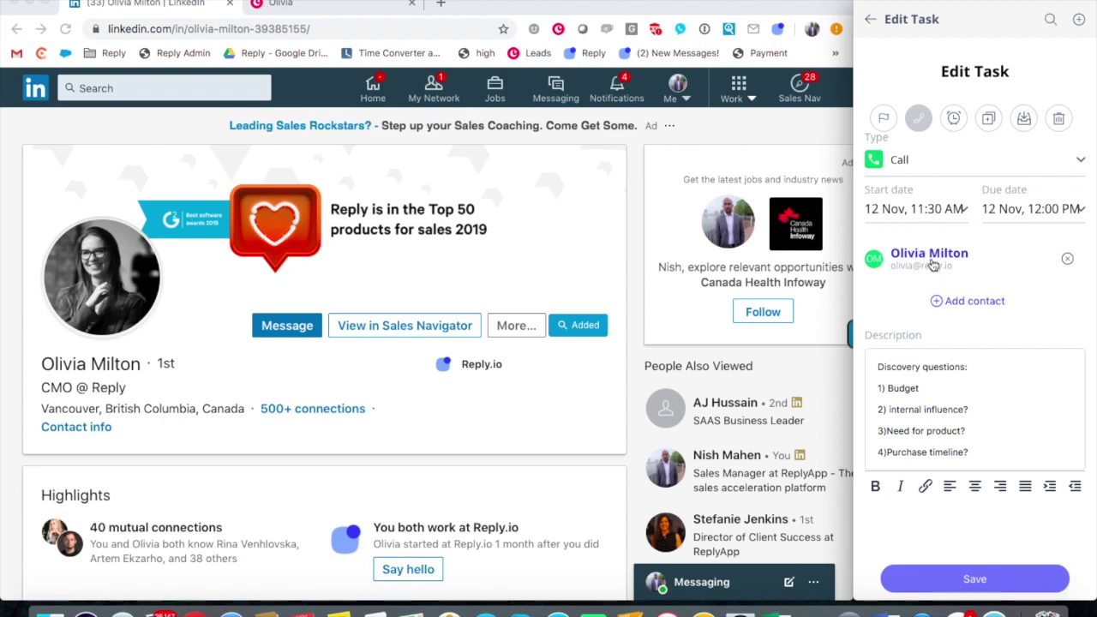
{"action": "left_click", "coordinate": [871, 23]}
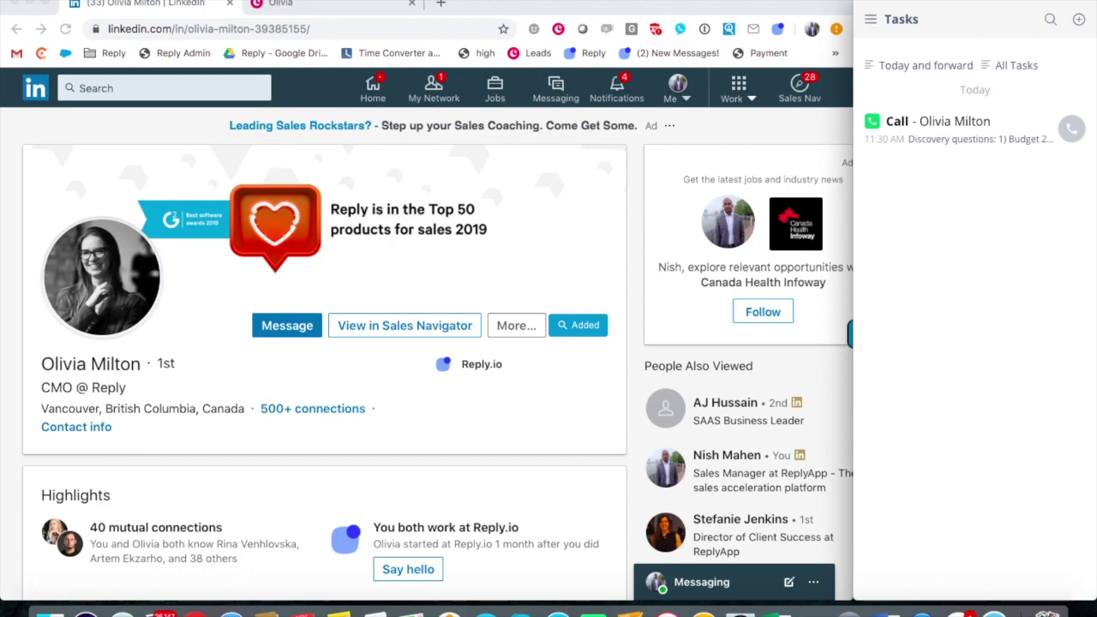
Step: Review the contact's synced record in the Copper tab, then go back to the previous page
{"action": "left_click", "coordinate": [317, 11]}
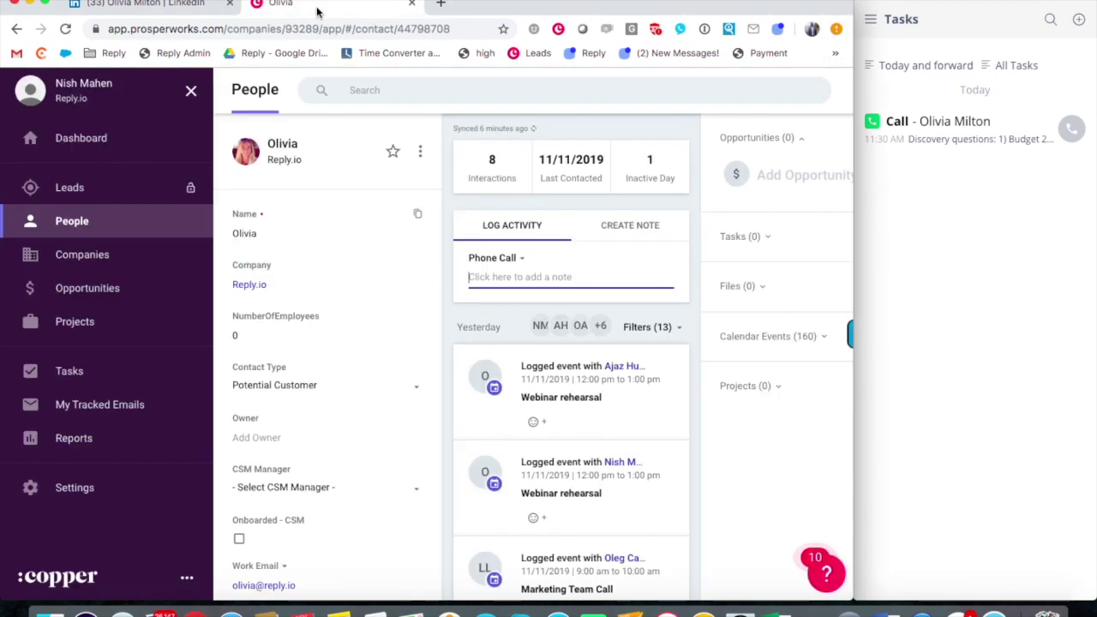
{"action": "left_click", "coordinate": [16, 33]}
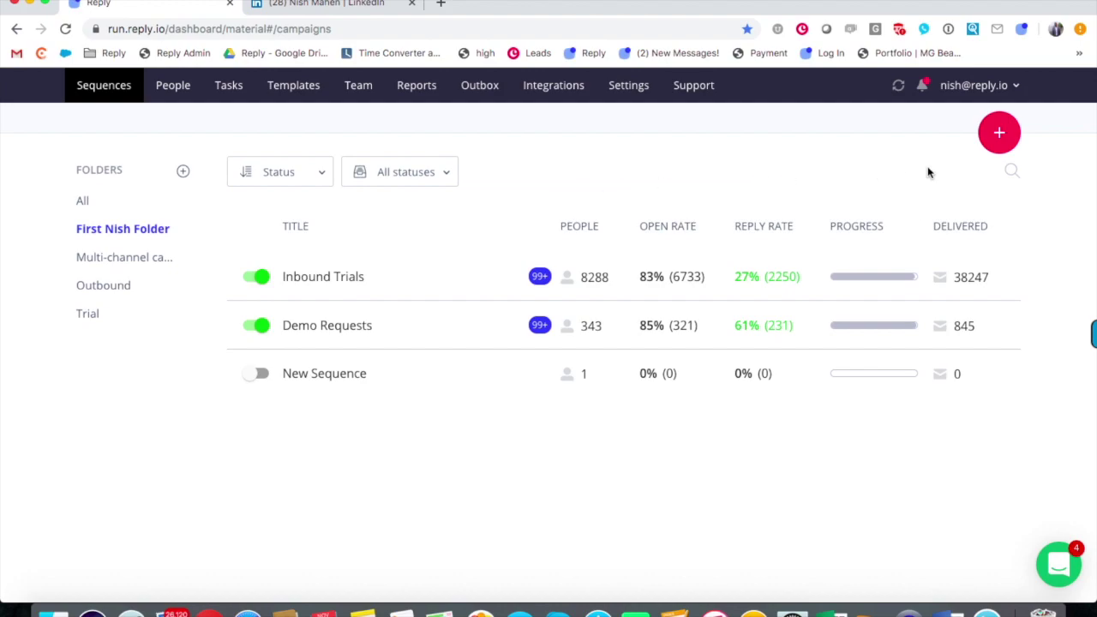
Step: Create a new sequence from scratch with an email as its first step
{"action": "left_click", "coordinate": [997, 137]}
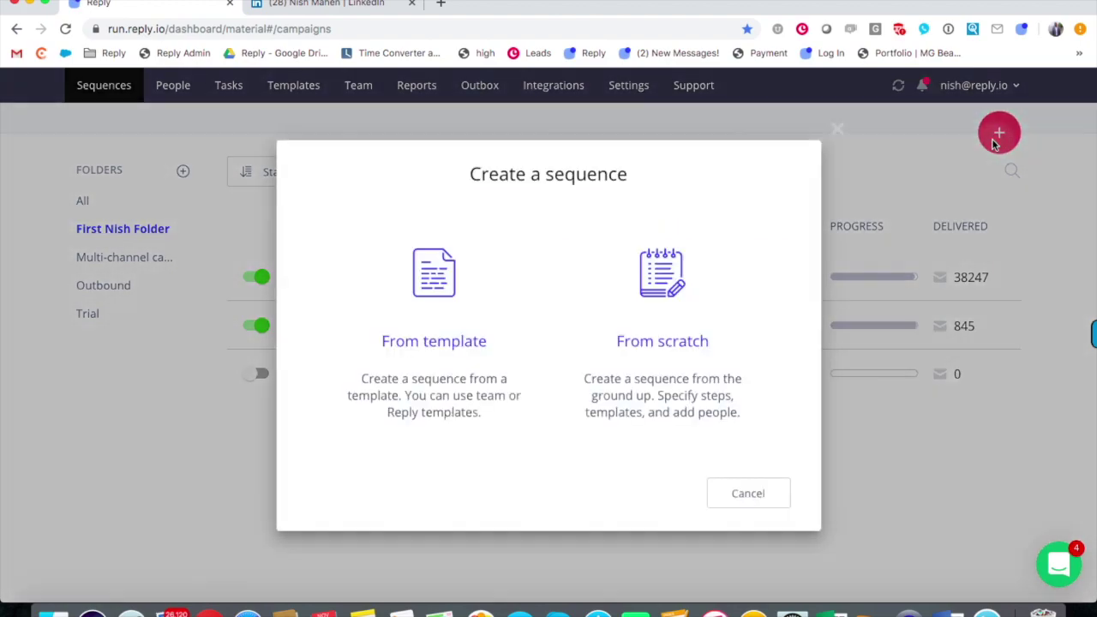
{"action": "left_click", "coordinate": [662, 276]}
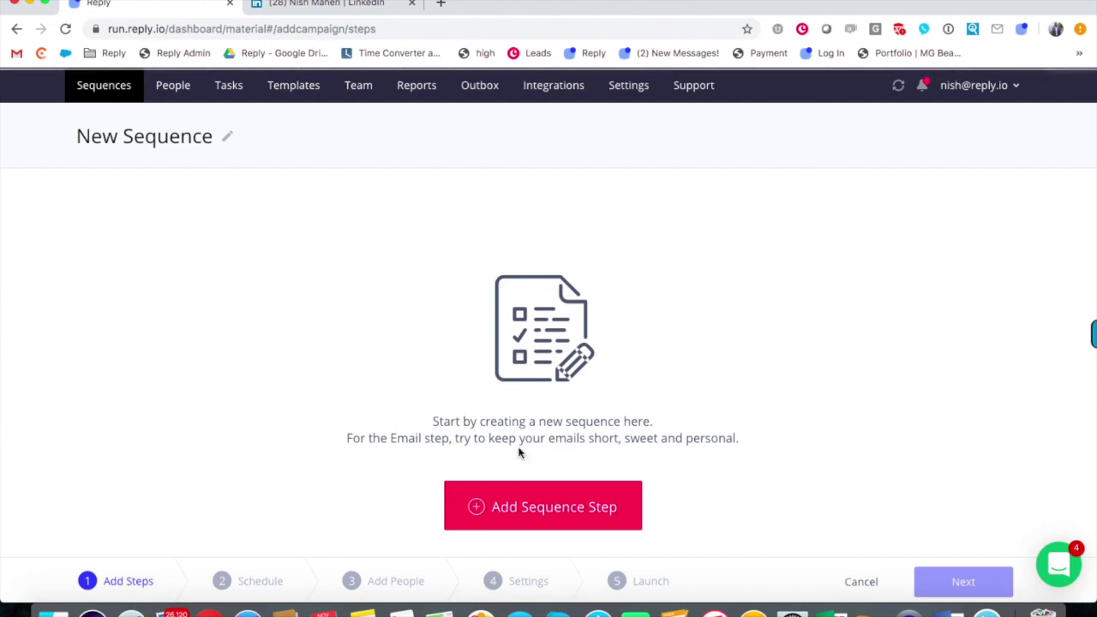
{"action": "left_click", "coordinate": [527, 505]}
{"action": "left_click", "coordinate": [469, 352]}
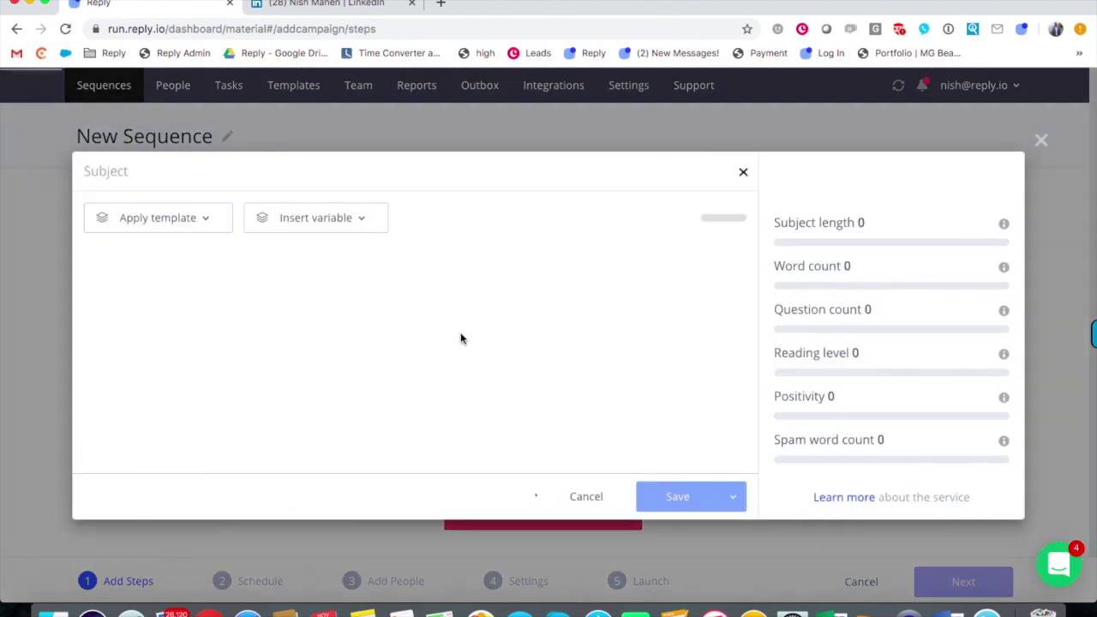
Step: Browse the list of insertable variables in the email editor, then close it
{"action": "left_click", "coordinate": [341, 221]}
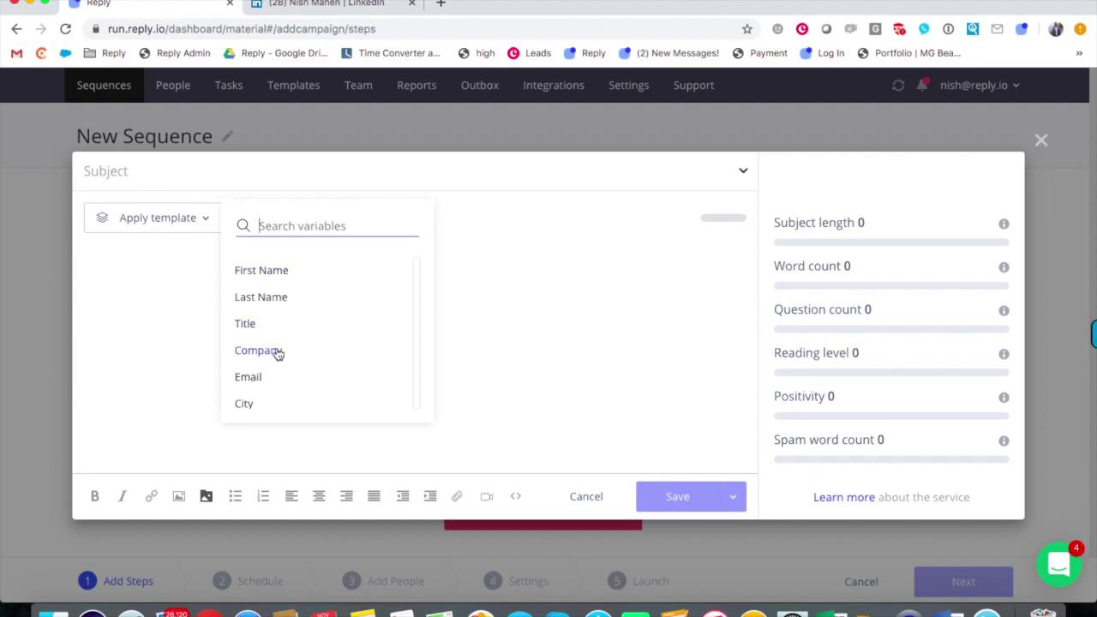
{"action": "scroll", "coordinate": [280, 355], "scroll_direction": "down", "scroll_amount": 5}
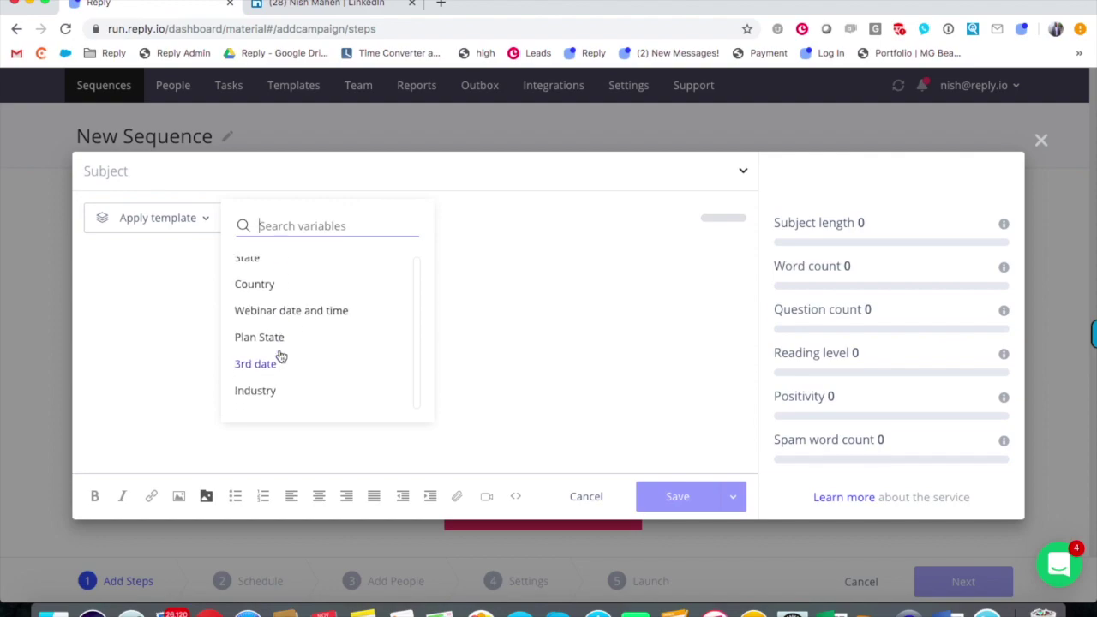
{"action": "scroll", "coordinate": [281, 355], "scroll_direction": "down", "scroll_amount": 2}
{"action": "scroll", "coordinate": [281, 357], "scroll_direction": "down", "scroll_amount": 2}
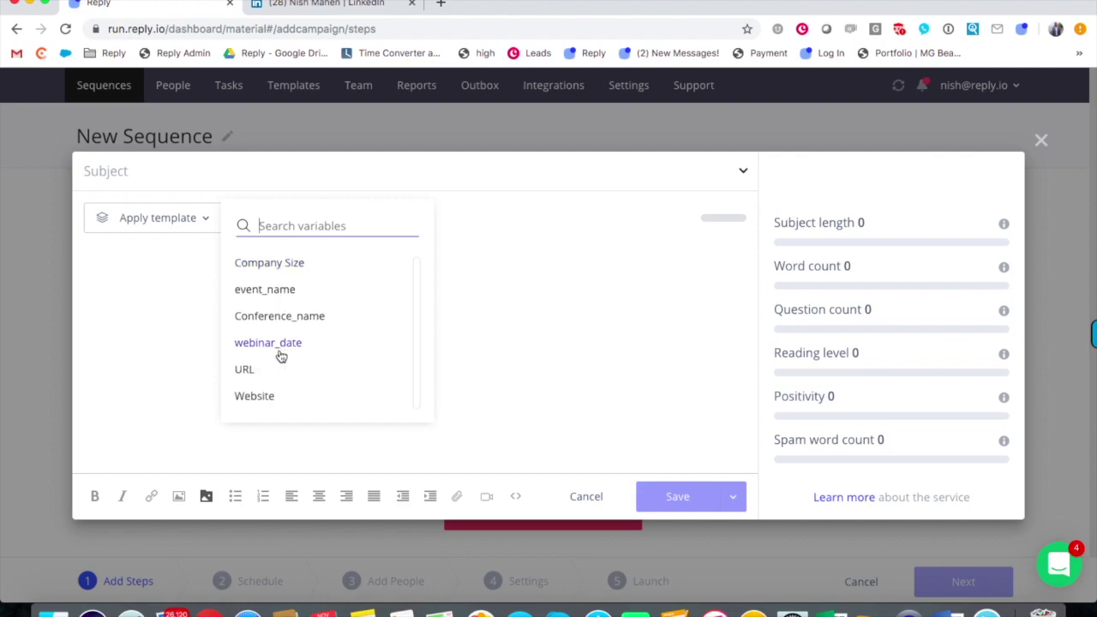
{"action": "scroll", "coordinate": [281, 356], "scroll_direction": "down", "scroll_amount": 2}
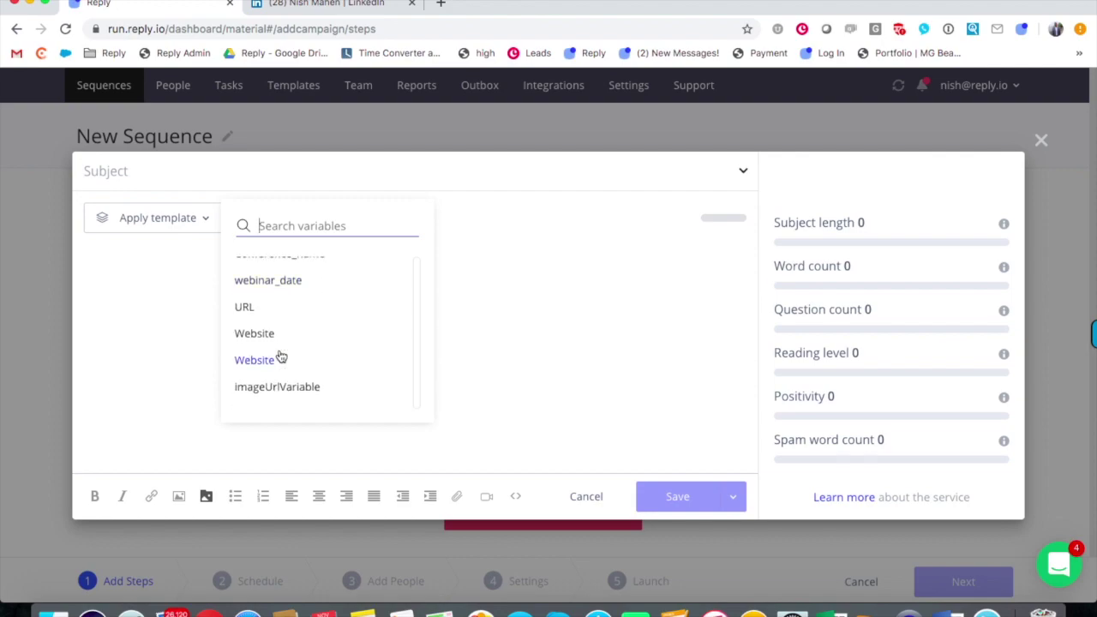
{"action": "left_click", "coordinate": [468, 348]}
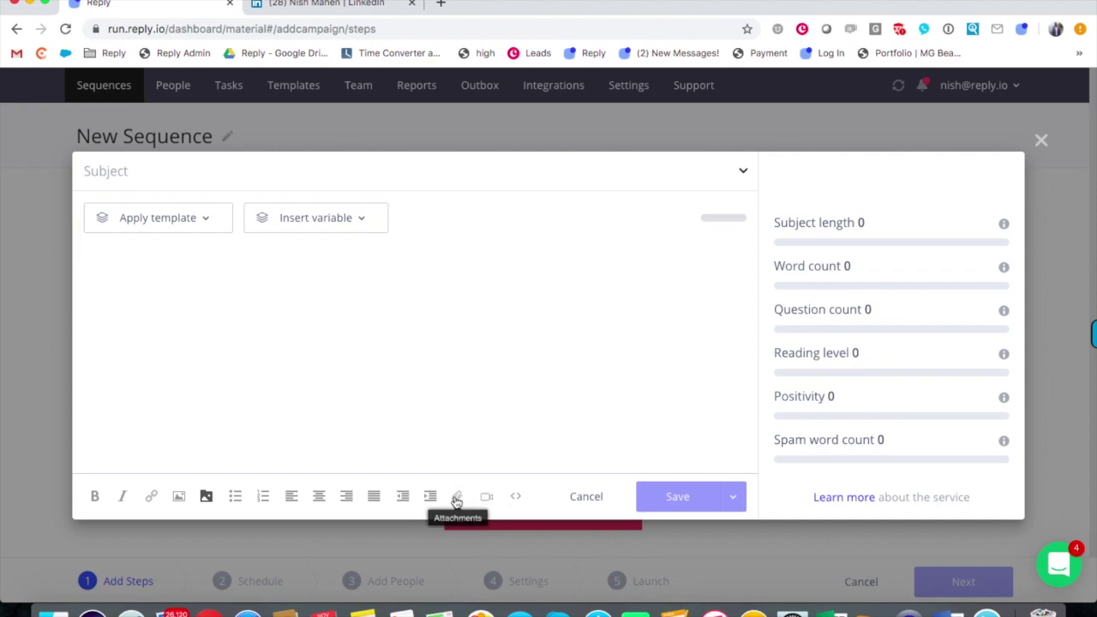
Step: Apply the Value proposition template from the Community folder to the email
{"action": "left_click", "coordinate": [186, 227]}
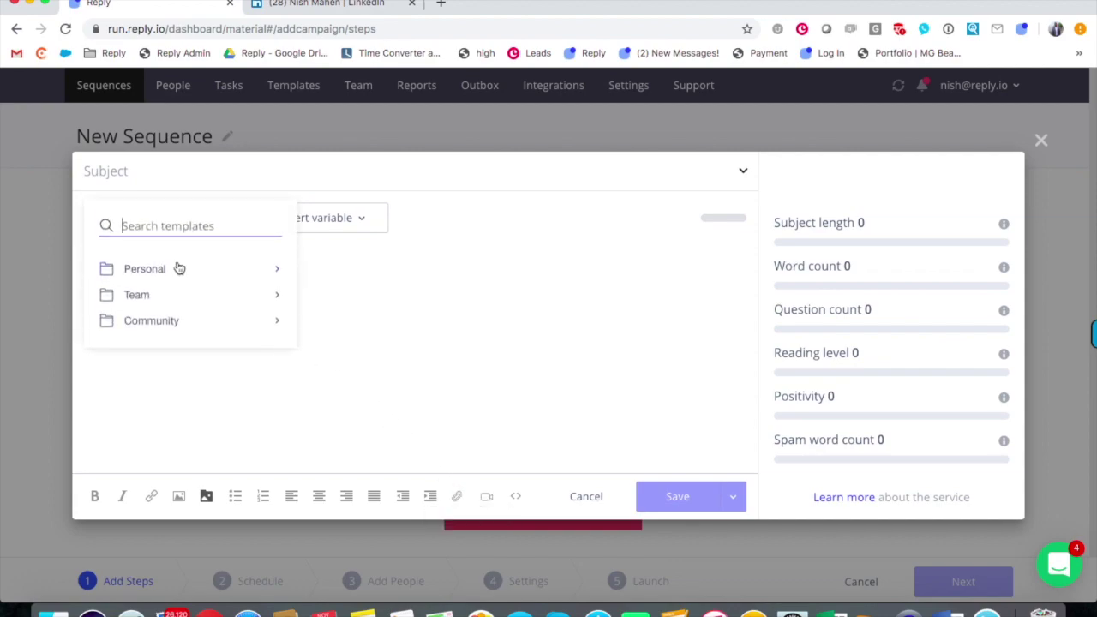
{"action": "left_click", "coordinate": [168, 321]}
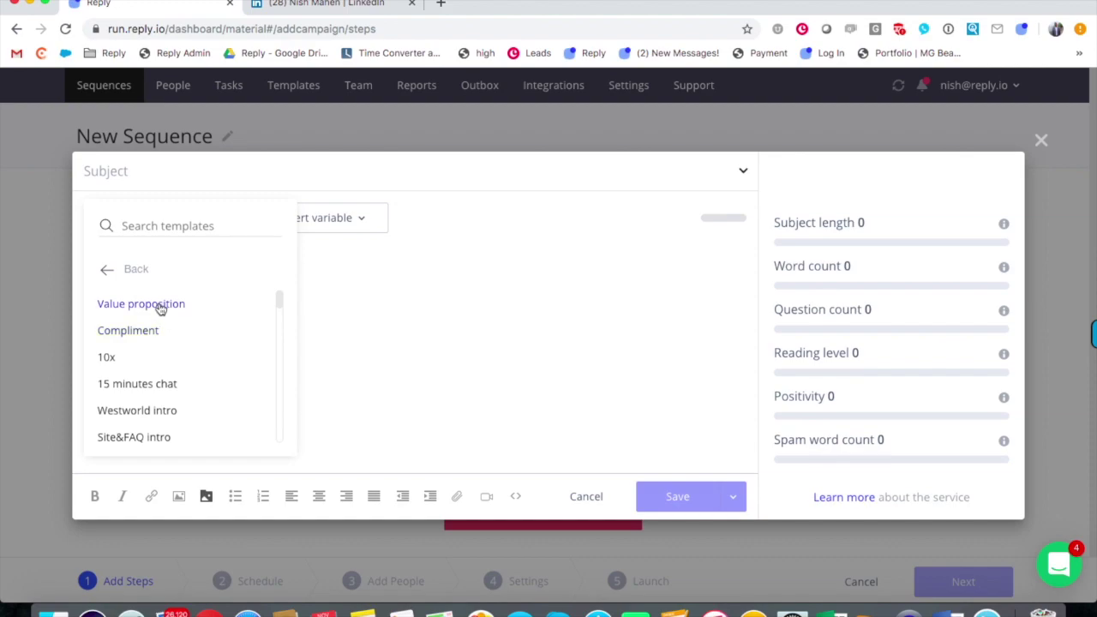
{"action": "scroll", "coordinate": [160, 308], "scroll_direction": "down", "scroll_amount": 10}
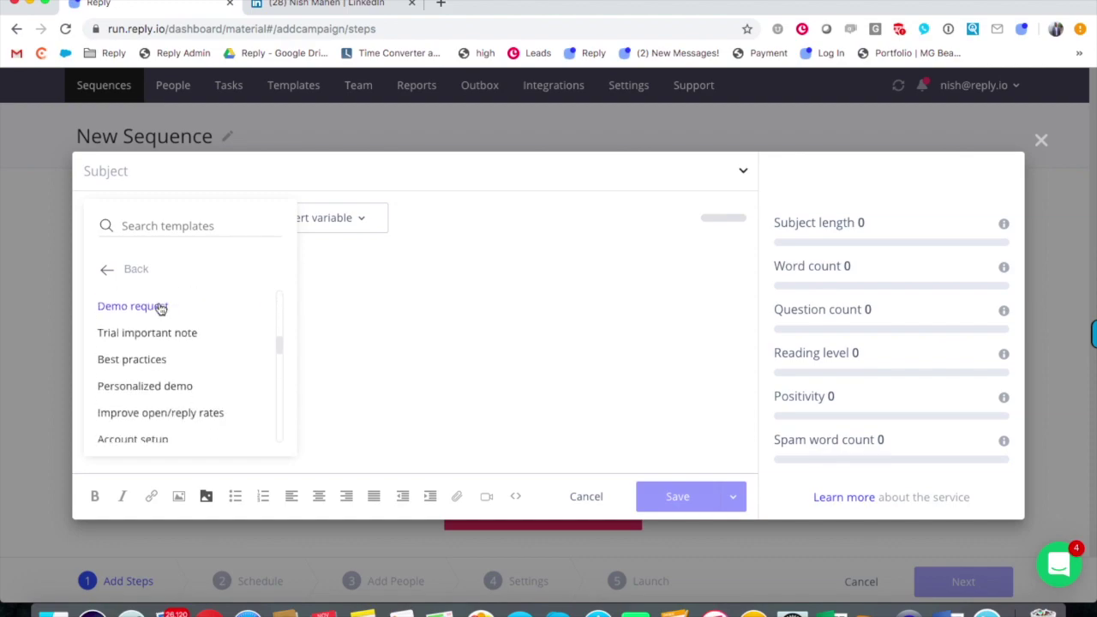
{"action": "scroll", "coordinate": [159, 307], "scroll_direction": "down", "scroll_amount": 2}
{"action": "scroll", "coordinate": [157, 307], "scroll_direction": "up", "scroll_amount": 10}
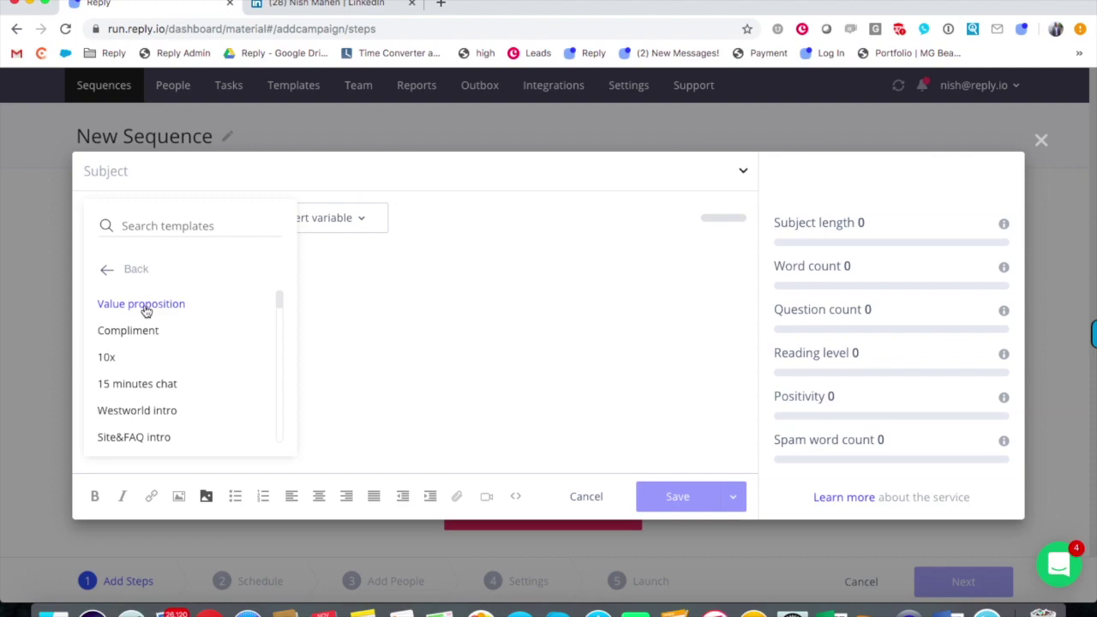
{"action": "left_click", "coordinate": [144, 305]}
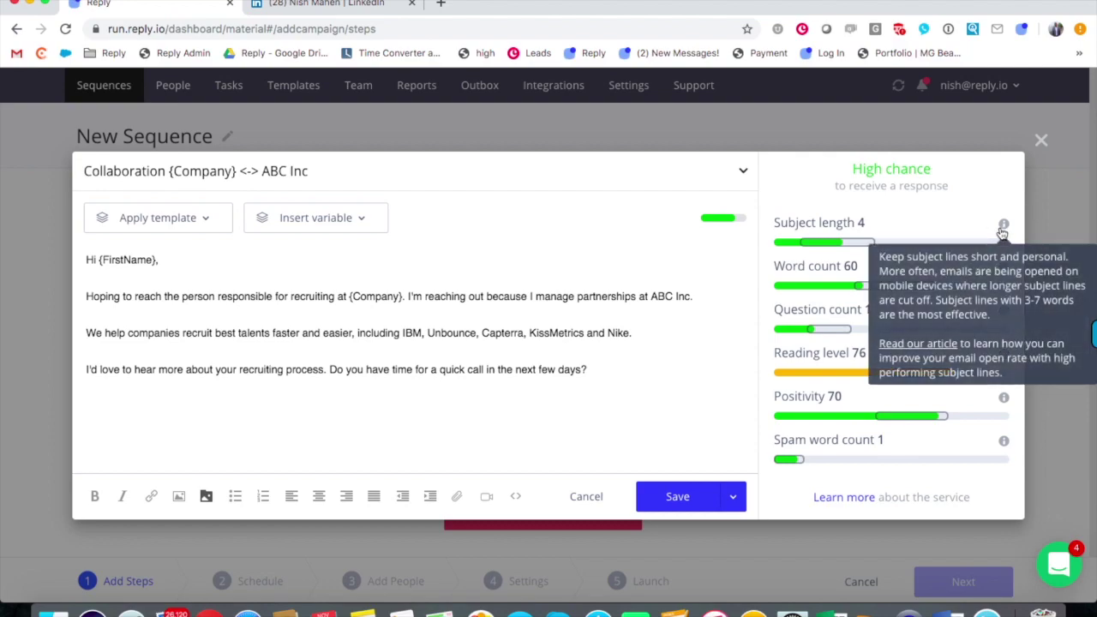
Step: Check the Word count, Question count, Reading level, Positivity and Spam score explanations, then save Step 1
{"action": "mouse_move", "coordinate": [1007, 270]}
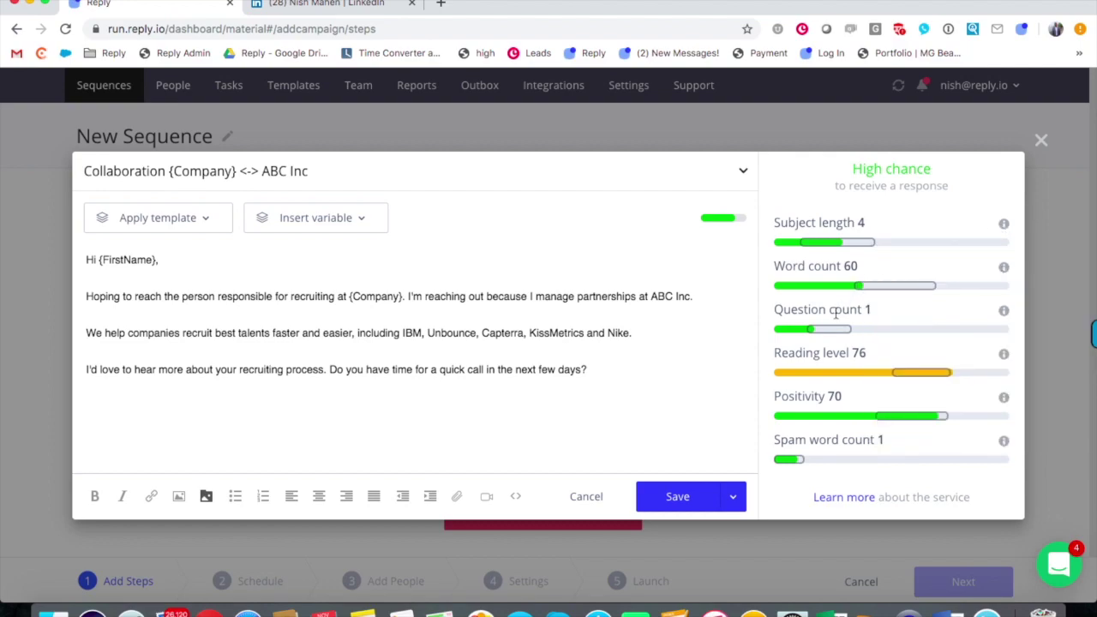
{"action": "mouse_move", "coordinate": [1005, 314]}
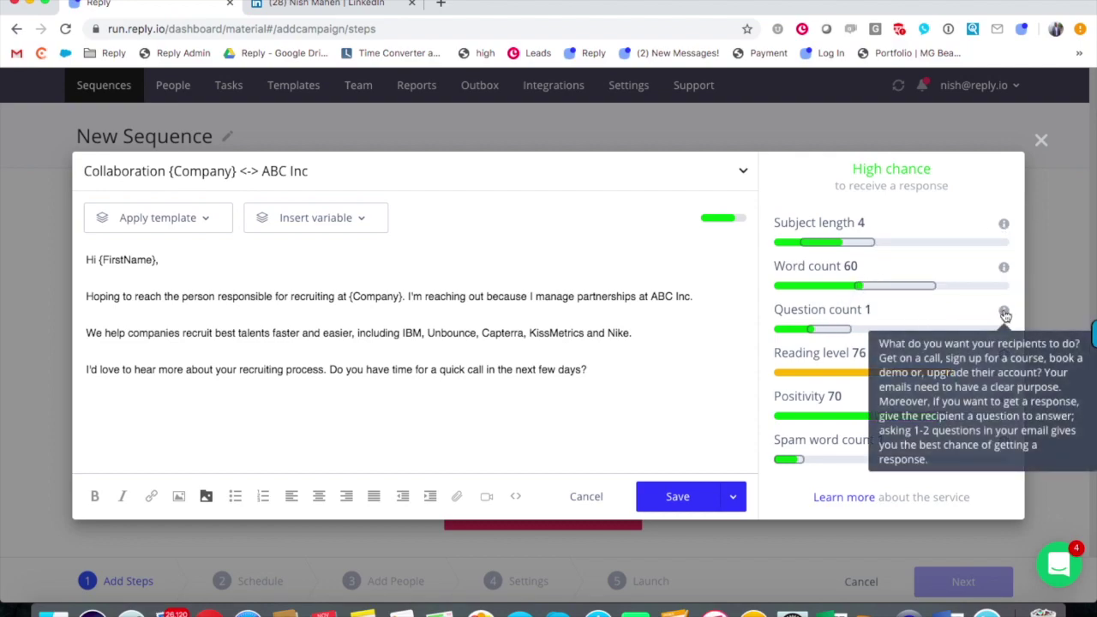
{"action": "mouse_move", "coordinate": [1006, 359]}
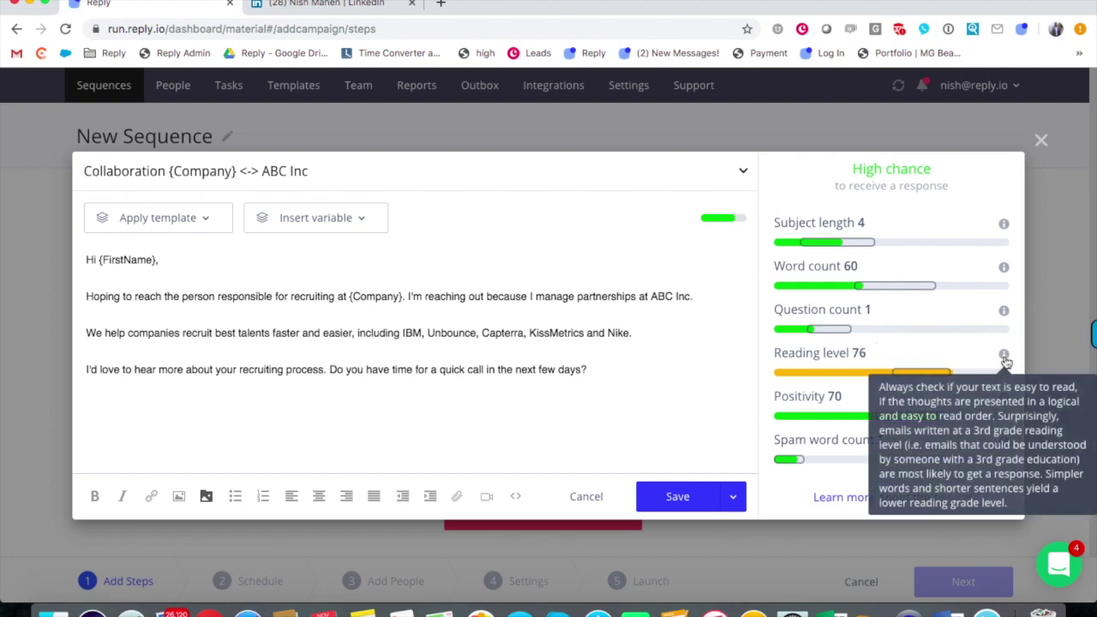
{"action": "mouse_move", "coordinate": [1006, 402]}
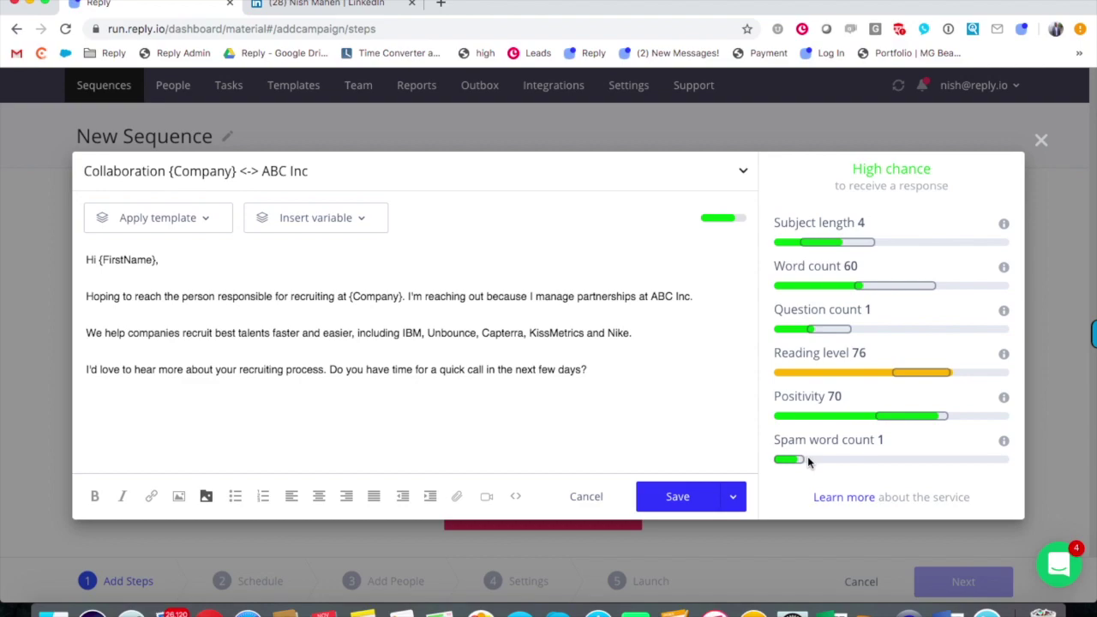
{"action": "mouse_move", "coordinate": [786, 463]}
{"action": "left_click", "coordinate": [677, 497]}
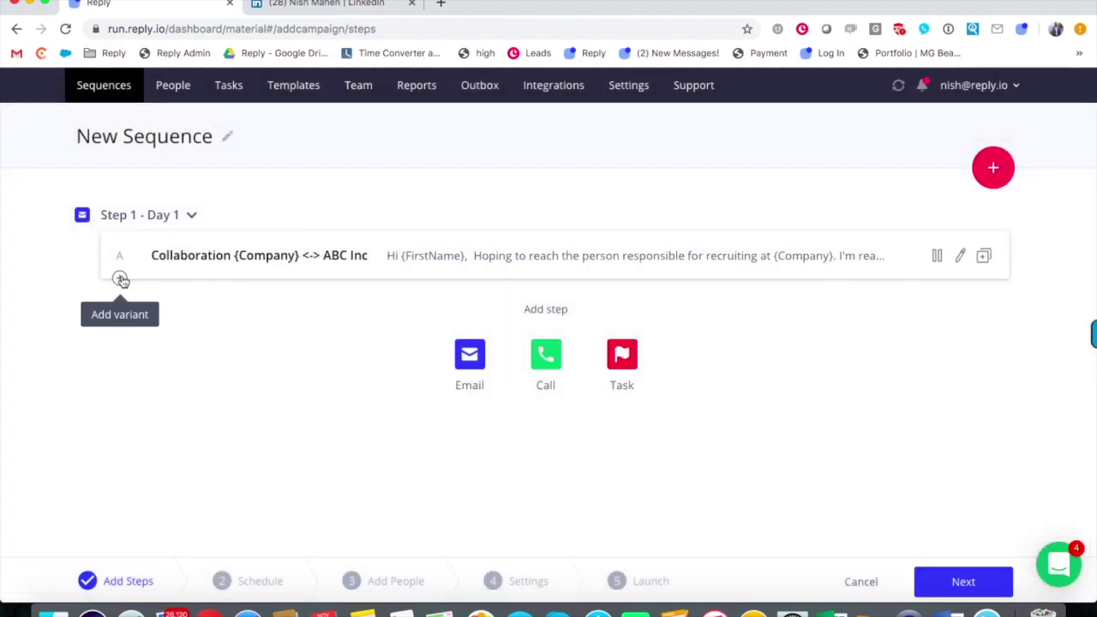
Step: Add variant B to Step 1 with subject 'Email B' and a placeholder body, and save it
{"action": "left_click", "coordinate": [121, 280]}
{"action": "left_click", "coordinate": [158, 176]}
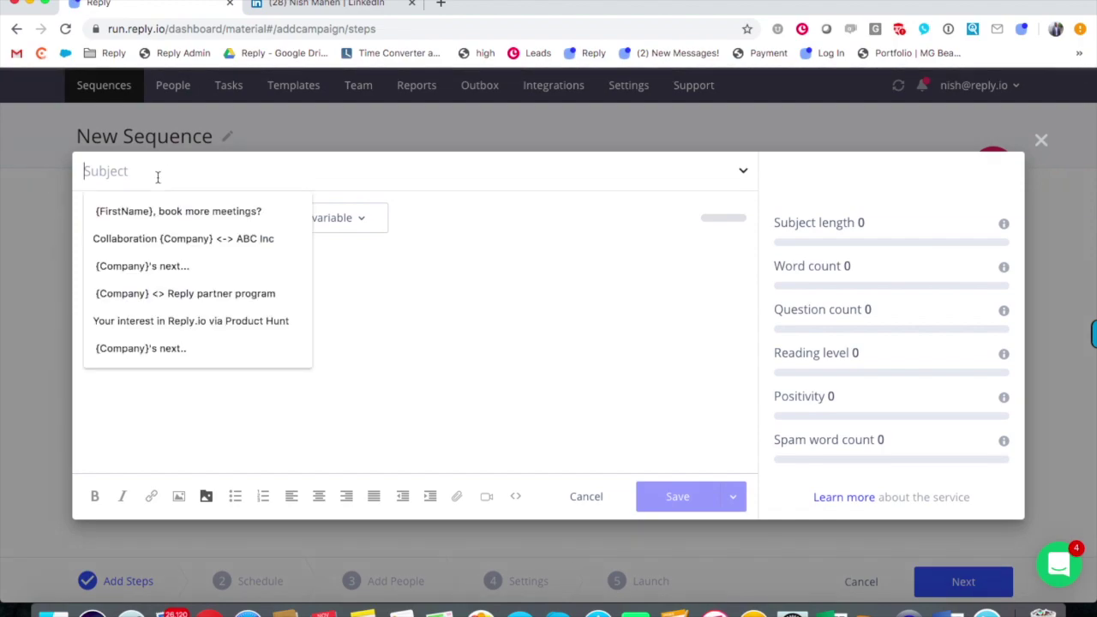
{"action": "type", "text": "Email B"}
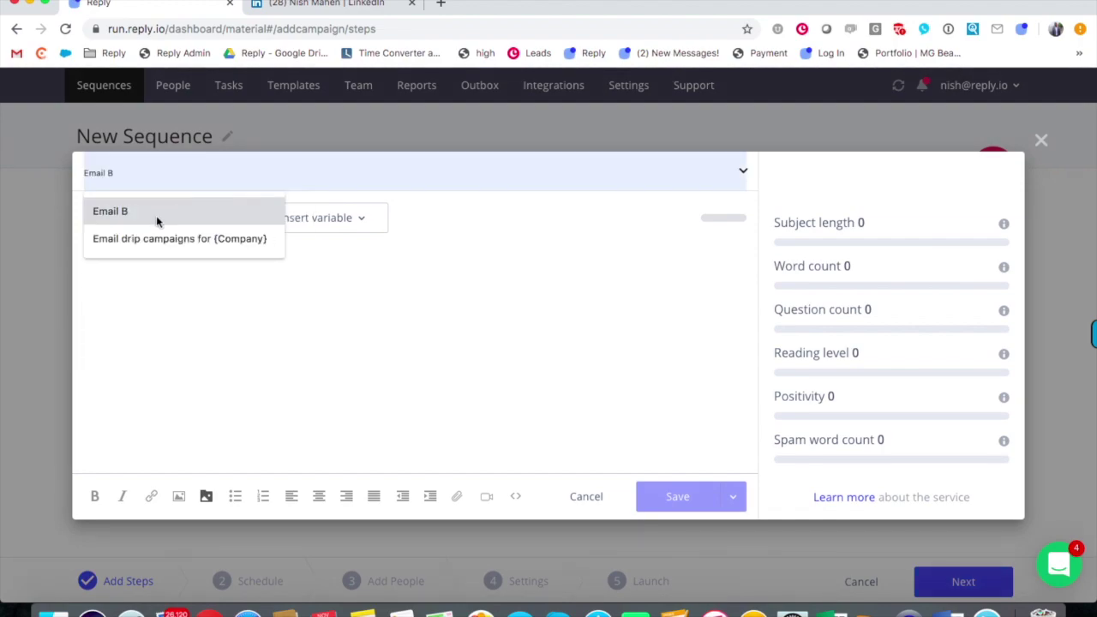
{"action": "left_click", "coordinate": [157, 214]}
{"action": "left_click", "coordinate": [150, 266]}
{"action": "type", "text": "sldkjlasdjlsj"}
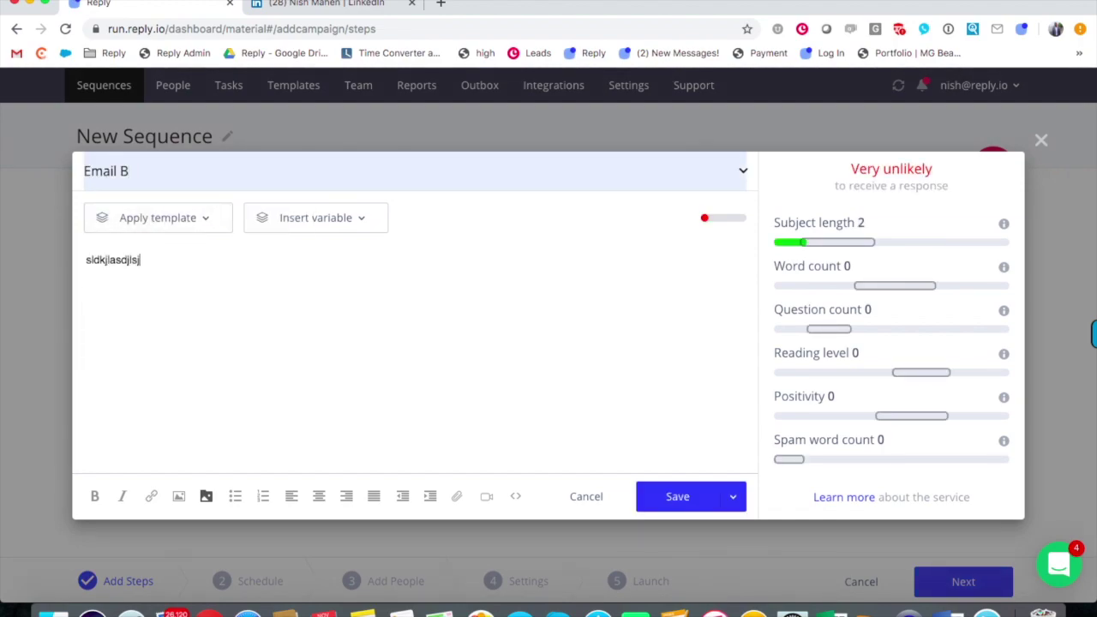
{"action": "left_click", "coordinate": [667, 496]}
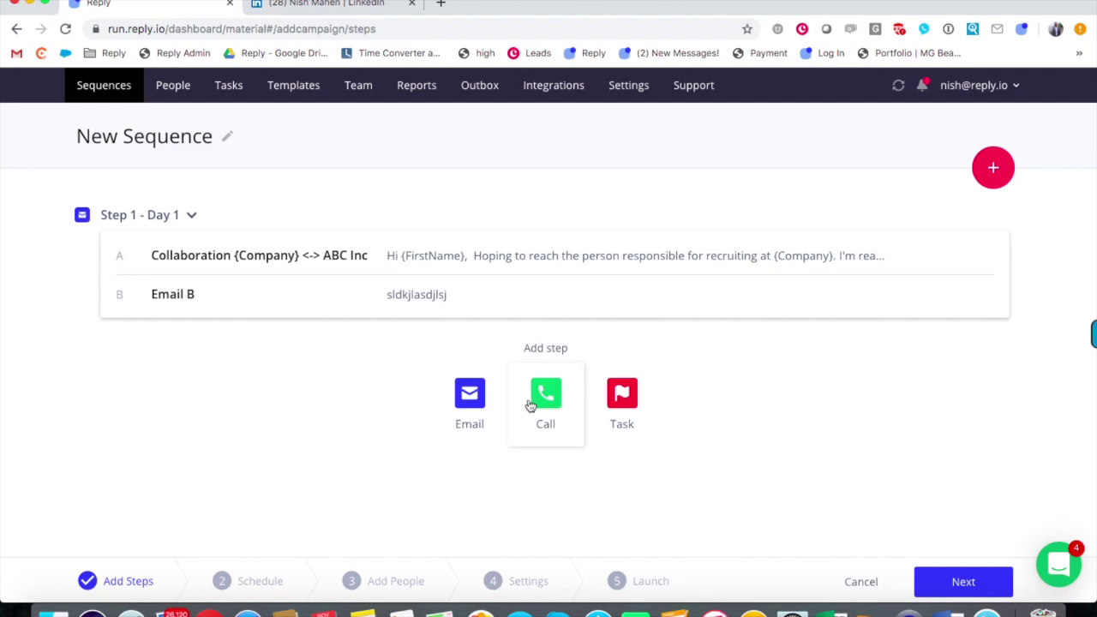
Step: Add a Day 3 LinkedIn task step: 'personalized note stating what's in it for them?'
{"action": "left_click", "coordinate": [631, 388]}
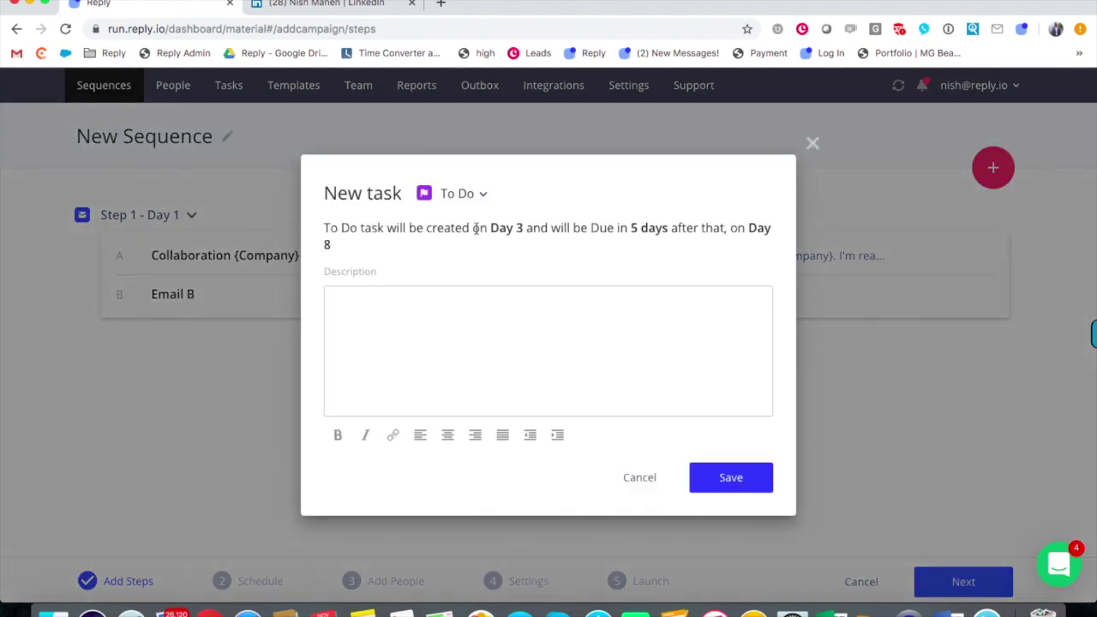
{"action": "left_click", "coordinate": [463, 194]}
{"action": "left_click", "coordinate": [476, 309]}
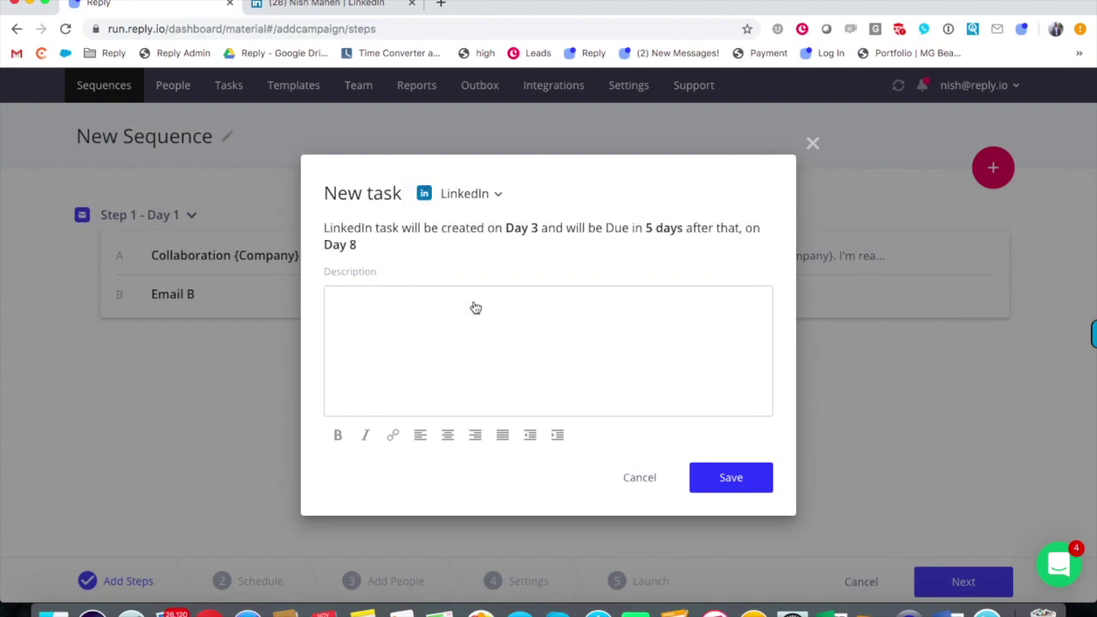
{"action": "left_click", "coordinate": [421, 316]}
{"action": "type", "text": "personalized note"}
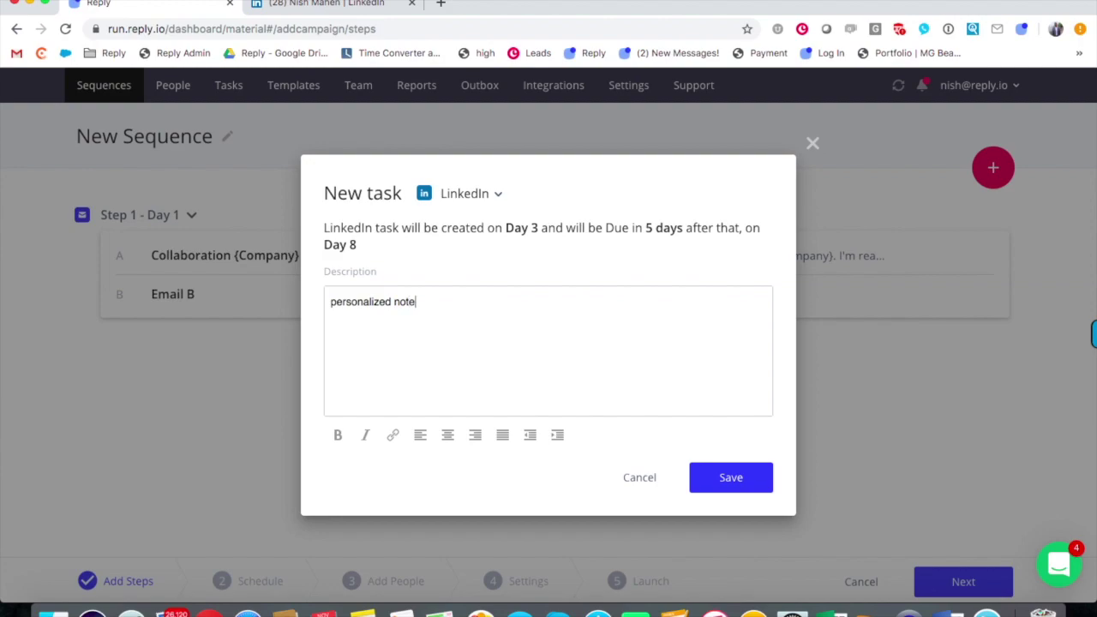
{"action": "type", "text": " stating what's in it for them?"}
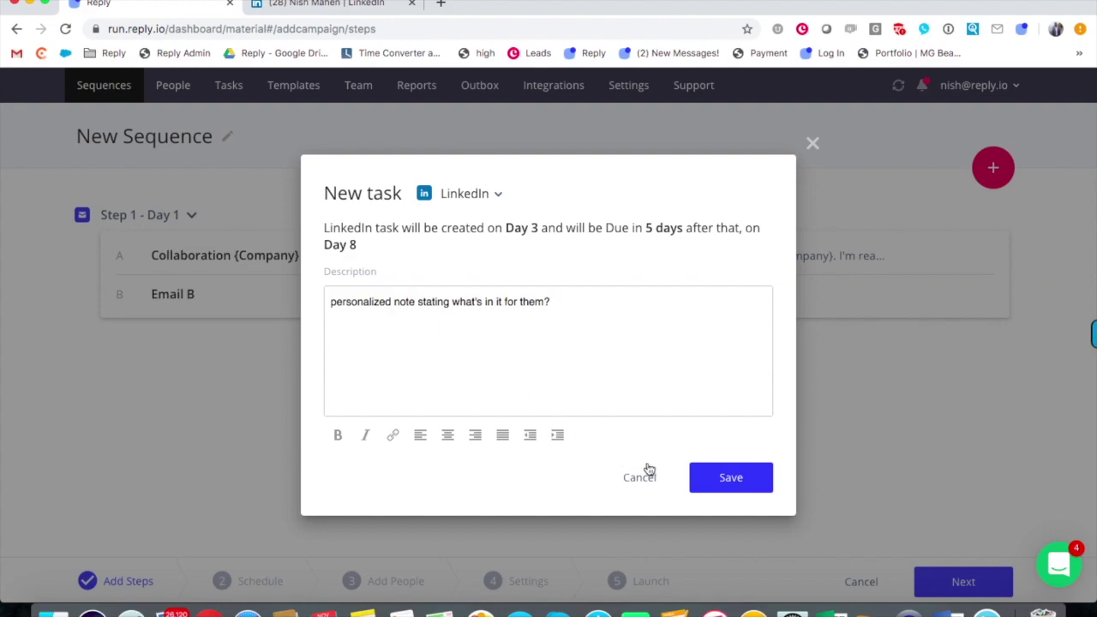
{"action": "left_click", "coordinate": [714, 481]}
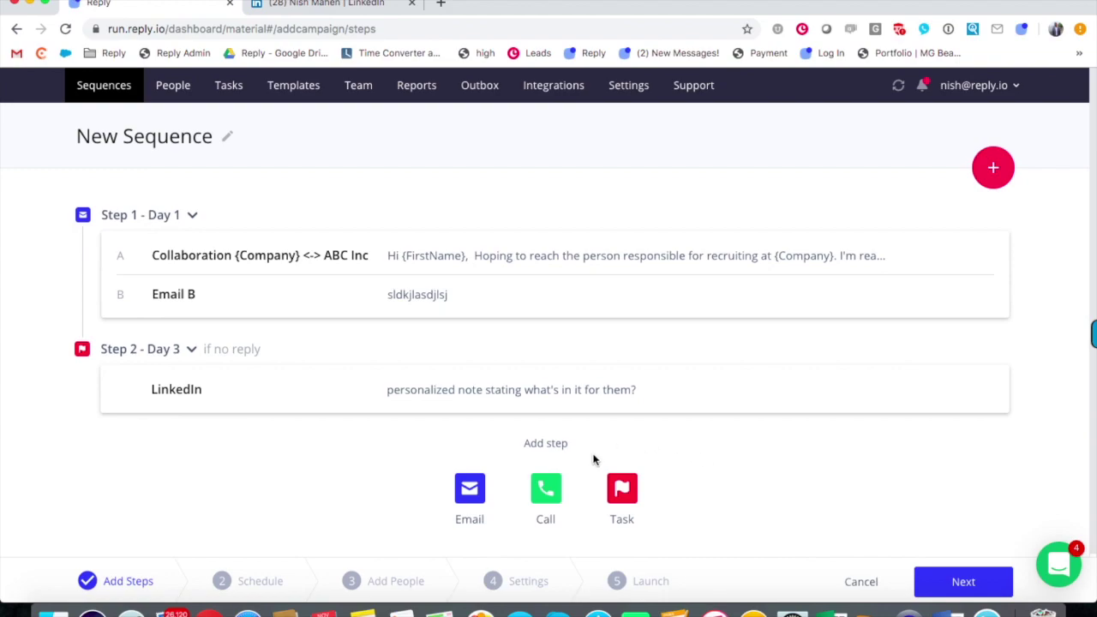
Step: Save Step 3, a Day 7 Call step with the note 'Discovery questions:'
{"action": "left_click", "coordinate": [546, 489]}
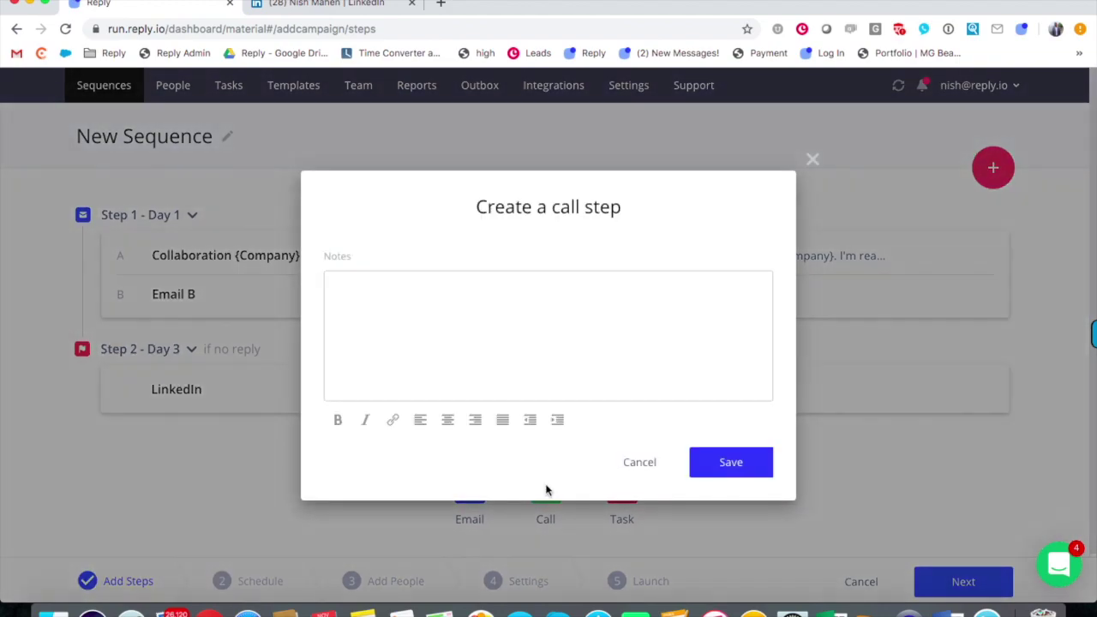
{"action": "left_click", "coordinate": [416, 289]}
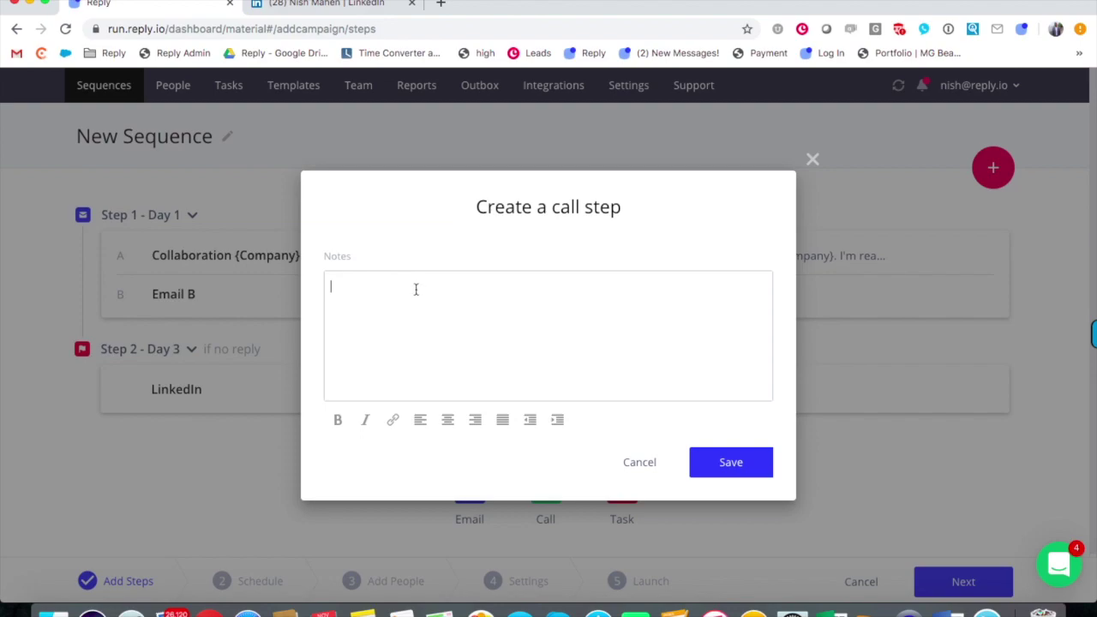
{"action": "type", "text": "Disco"}
{"action": "type", "text": "very qeusti"}
{"action": "type", "text": "uestions"}
{"action": "left_click", "coordinate": [730, 463]}
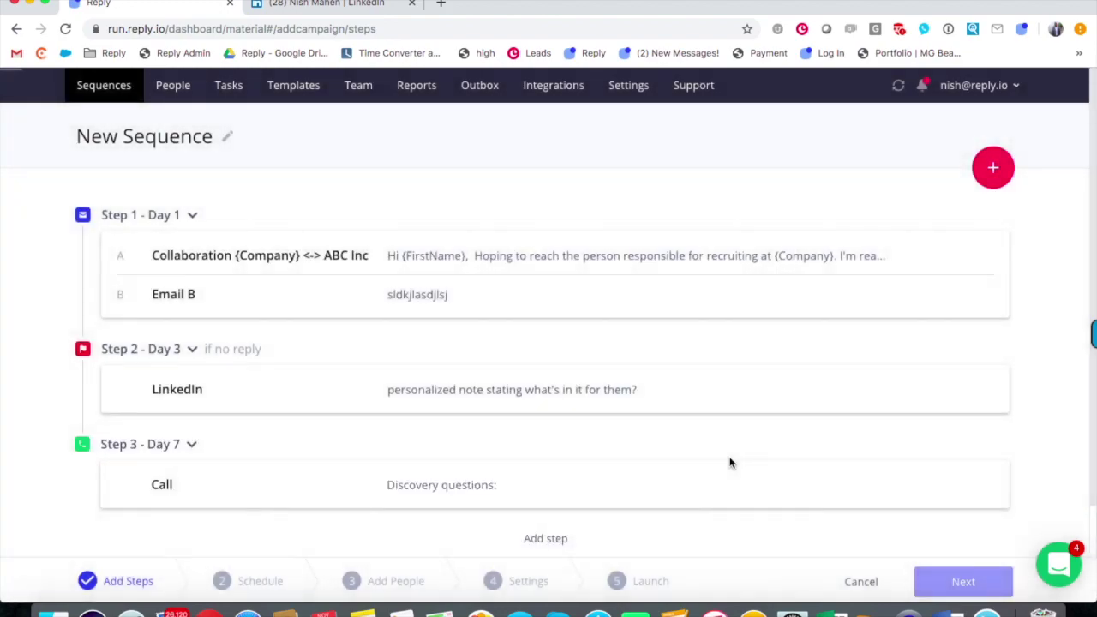
{"action": "scroll", "coordinate": [621, 395], "scroll_direction": "down", "scroll_amount": 1}
{"action": "scroll", "coordinate": [622, 394], "scroll_direction": "down", "scroll_amount": 3}
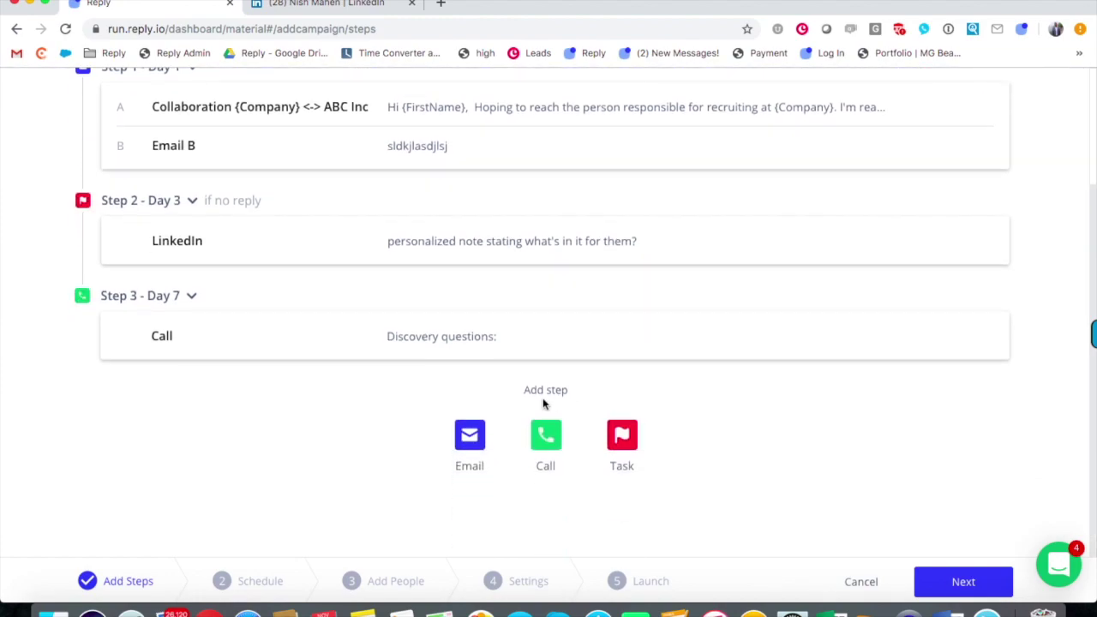
Step: Save Step 4, a Day 14 same-thread email 'Did you get my prior email', then continue to scheduling
{"action": "left_click", "coordinate": [468, 434]}
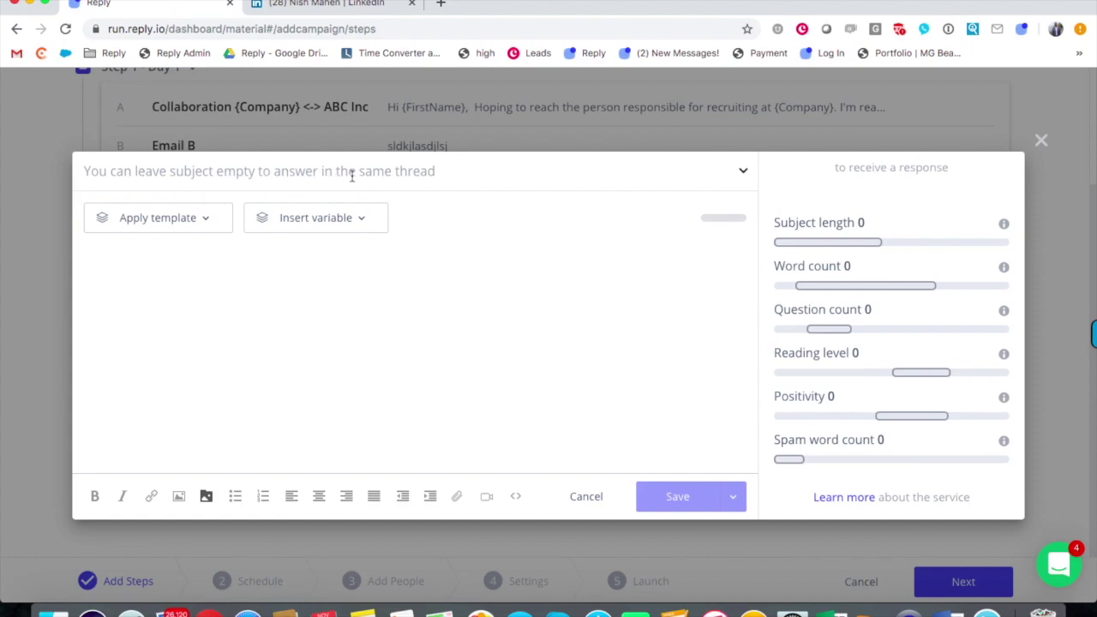
{"action": "type", "text": "Did you get "}
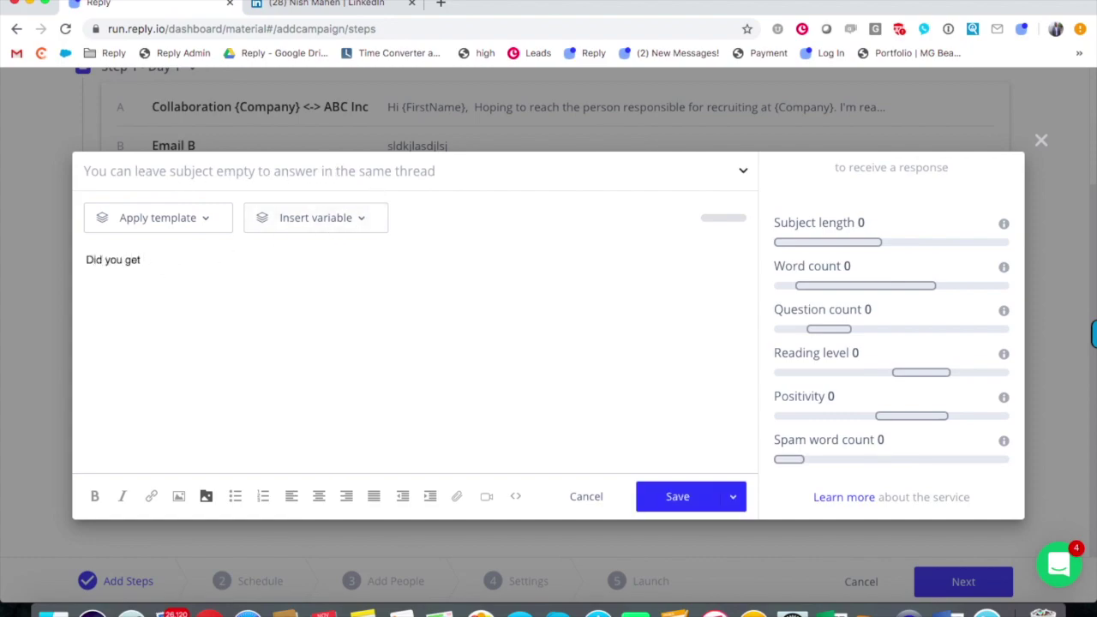
{"action": "type", "text": "my prior email"}
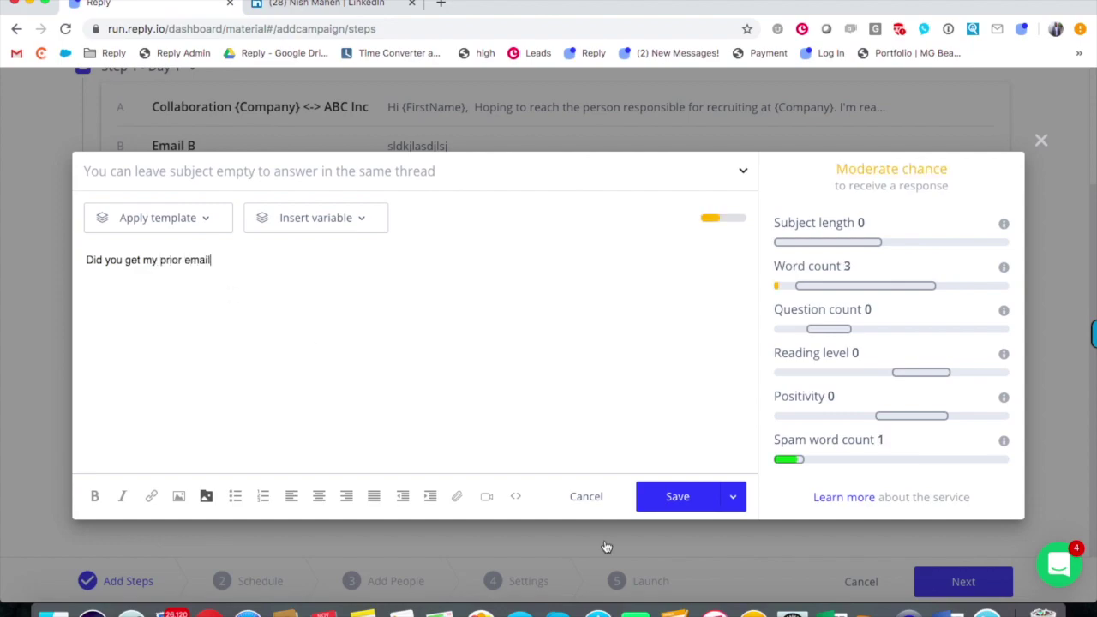
{"action": "left_click", "coordinate": [679, 497]}
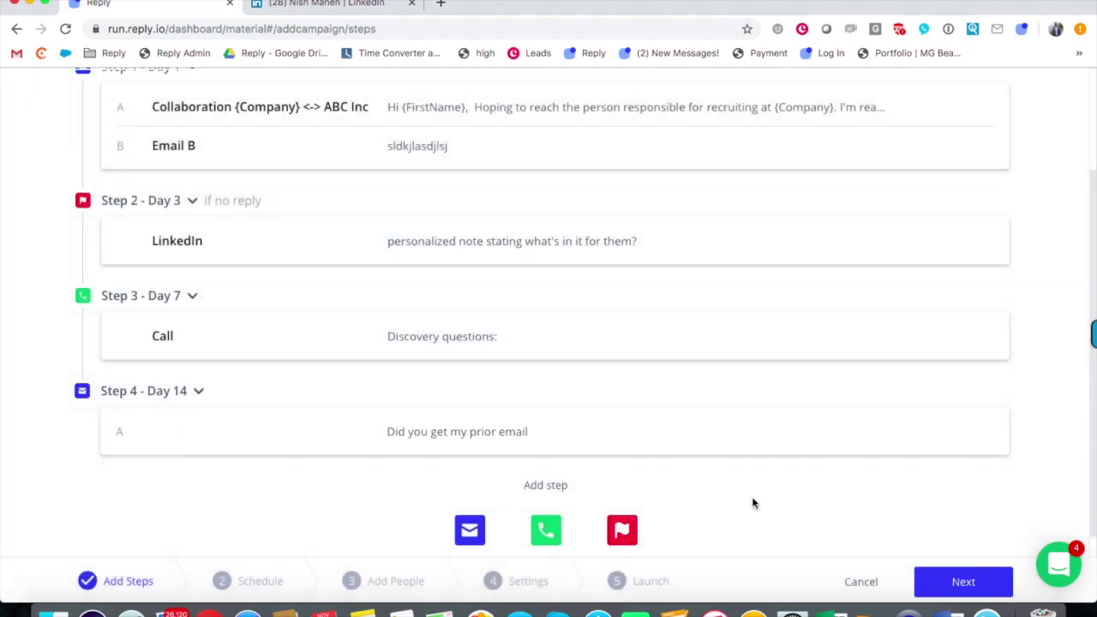
{"action": "left_click", "coordinate": [946, 582]}
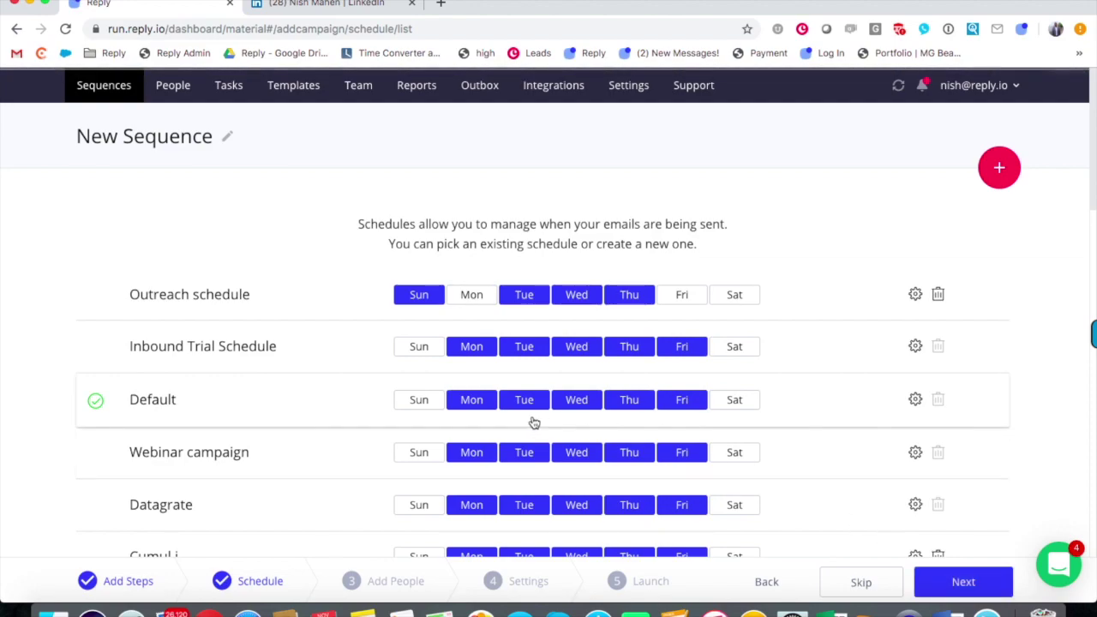
Step: Keep the Default weekday schedule and continue to the Add People stage
{"action": "mouse_move", "coordinate": [476, 402]}
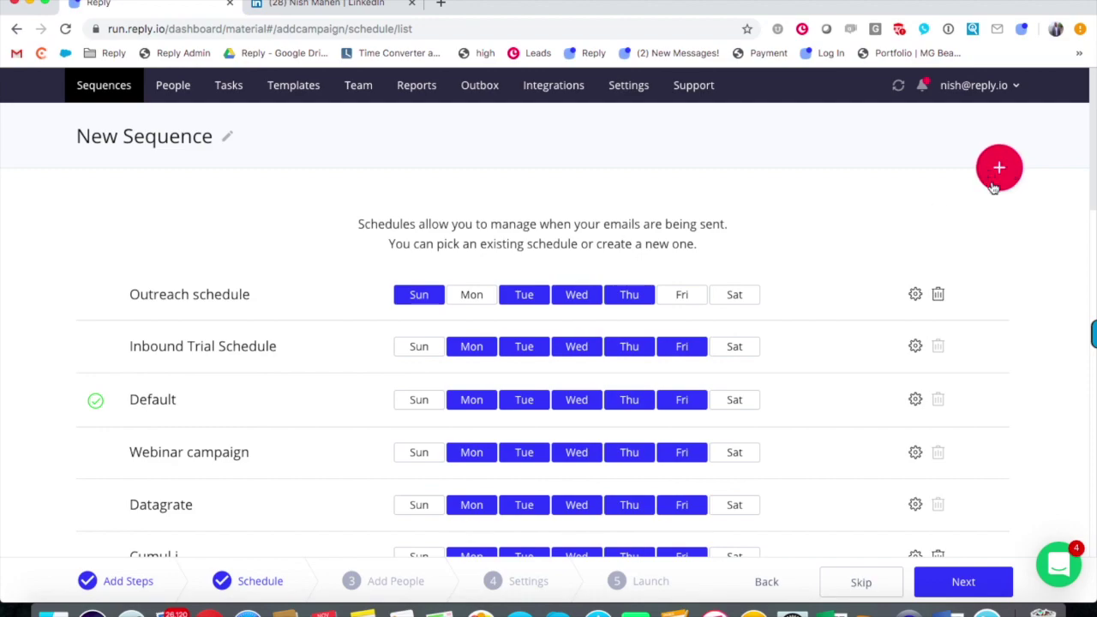
{"action": "left_click", "coordinate": [969, 585]}
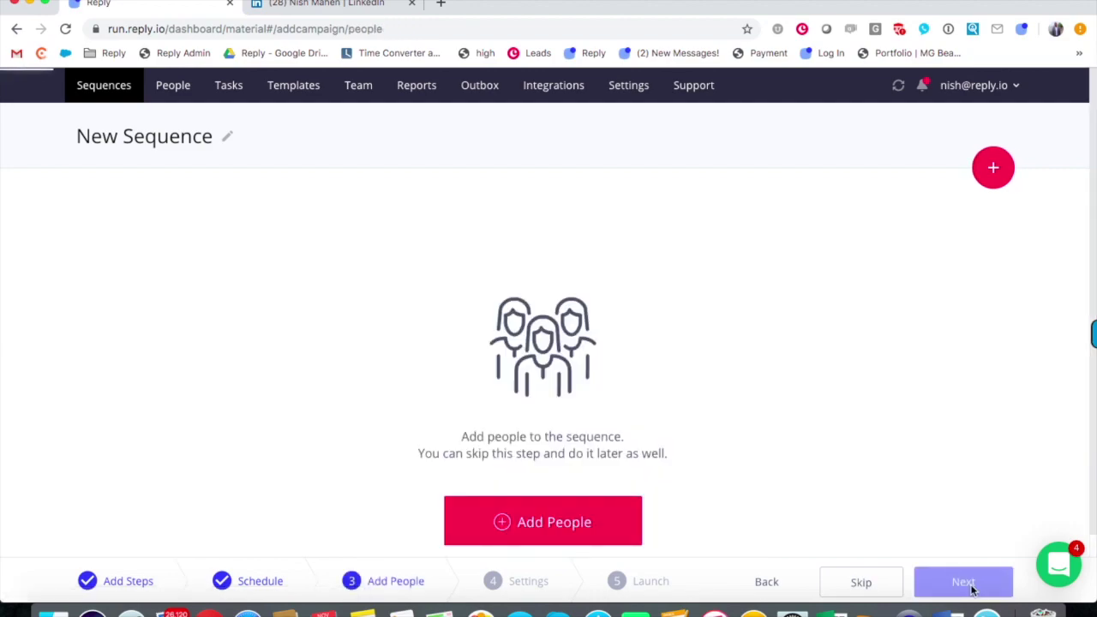
Step: Add people by CSV import, searching 'demo.cs' and uploading DEMO.CSV
{"action": "left_click", "coordinate": [545, 526]}
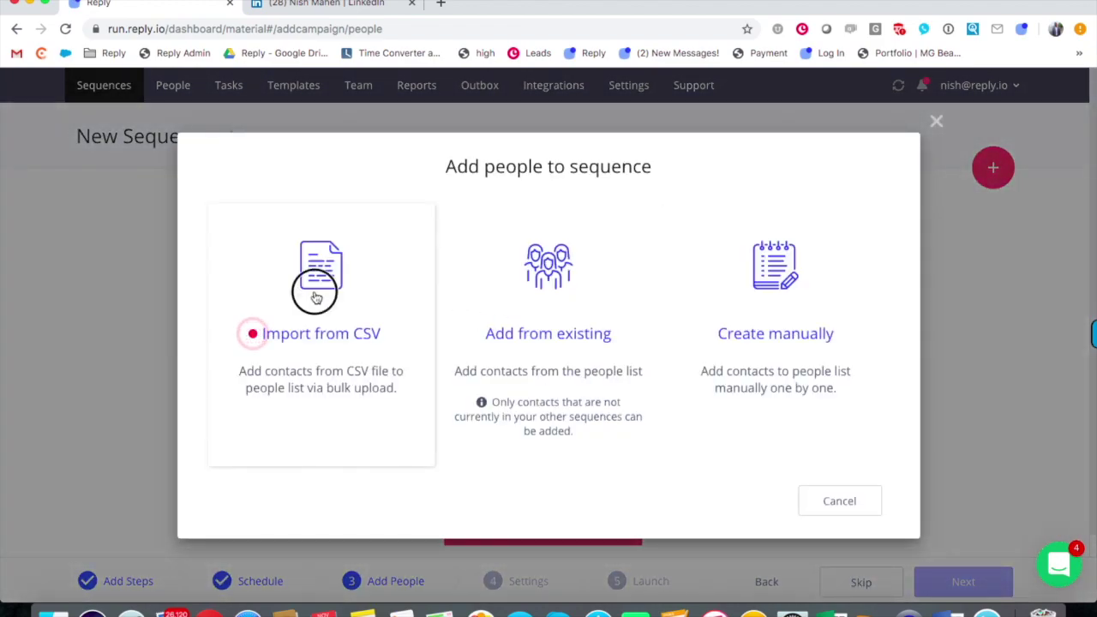
{"action": "left_click", "coordinate": [315, 297]}
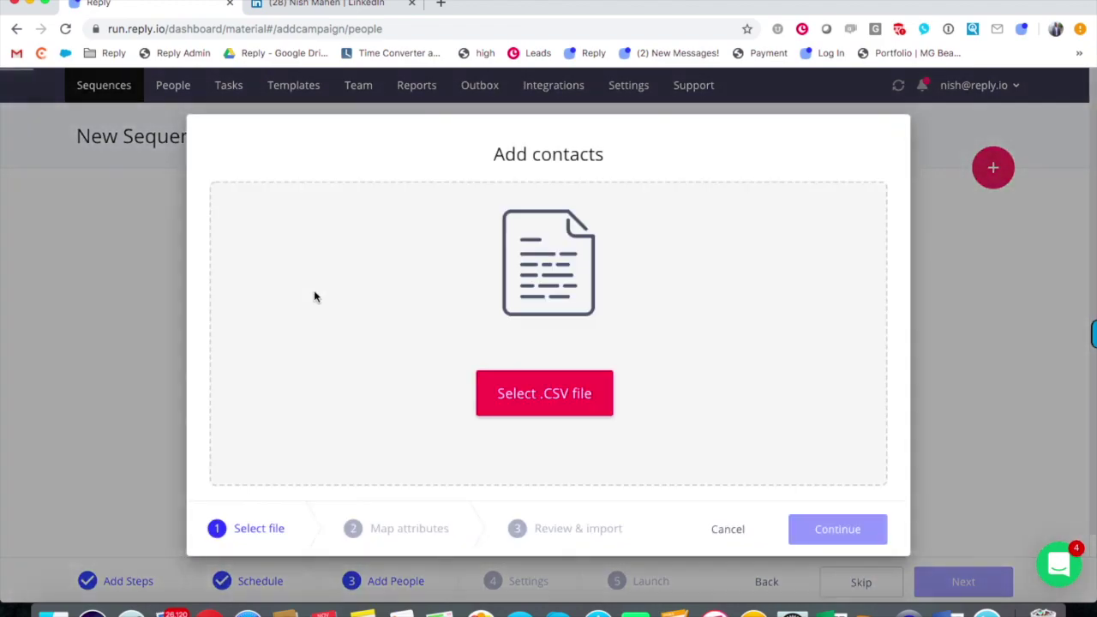
{"action": "left_click", "coordinate": [550, 397]}
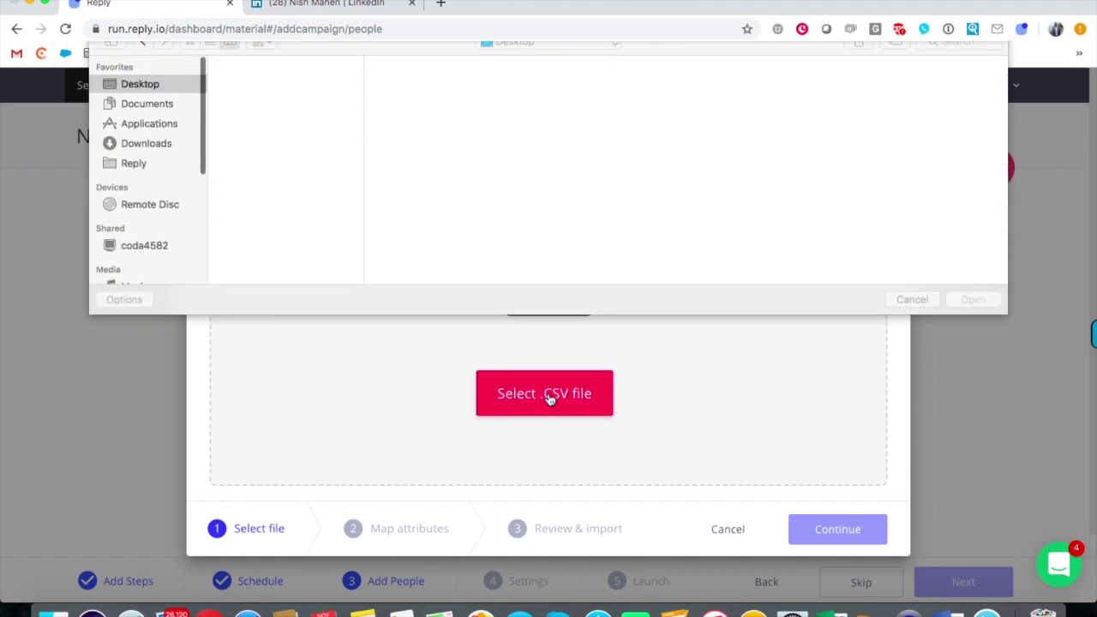
{"action": "left_click", "coordinate": [965, 57]}
{"action": "type", "text": "d"}
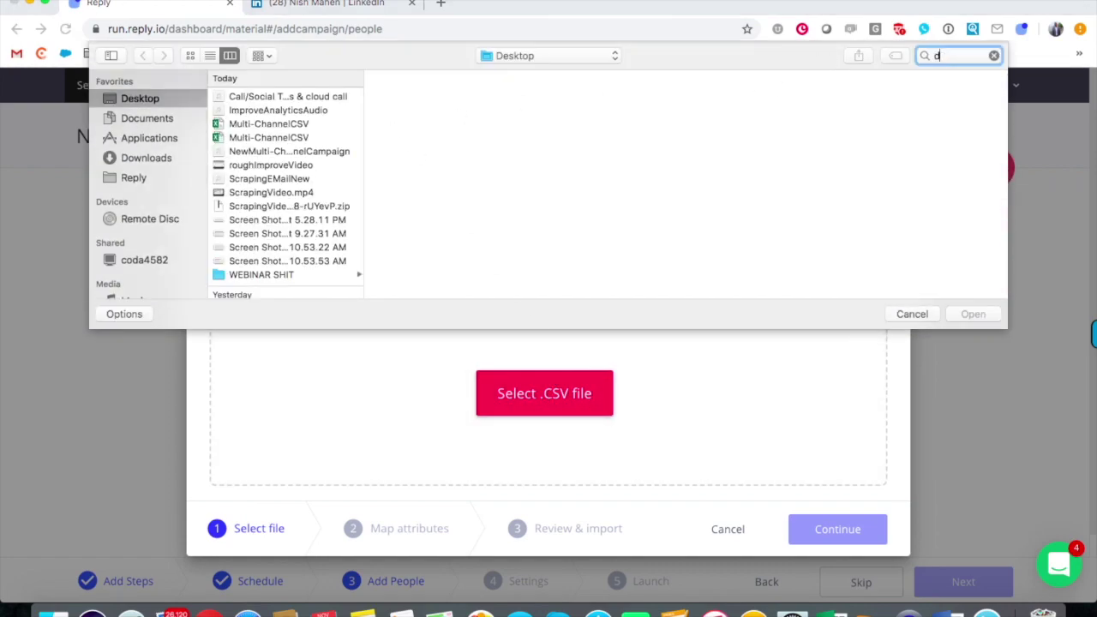
{"action": "type", "text": "emo.cs"}
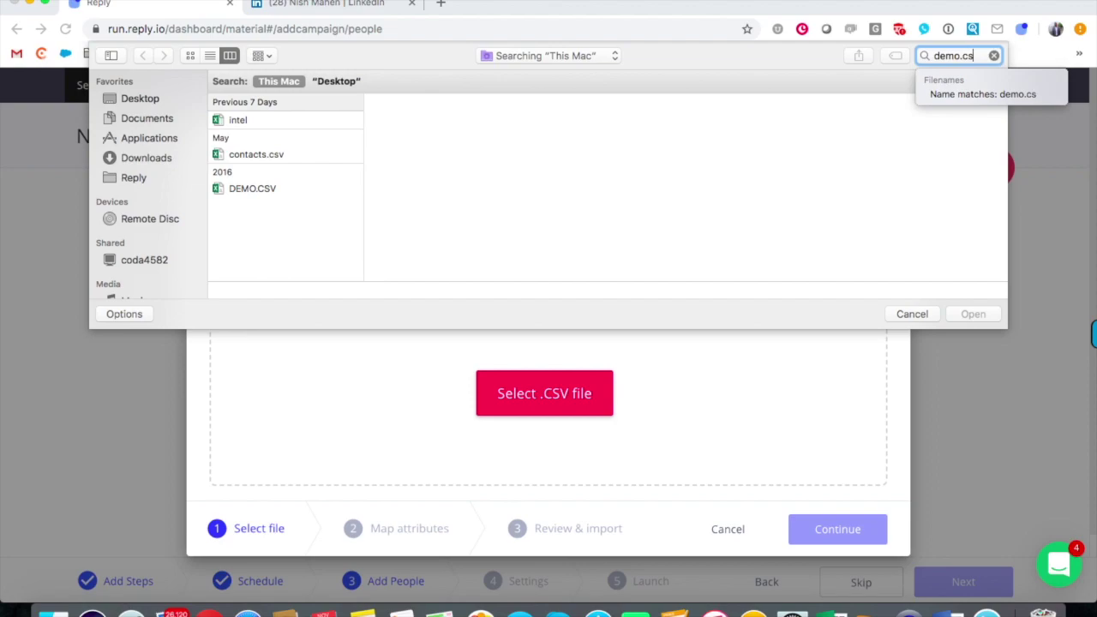
{"action": "left_click", "coordinate": [256, 122]}
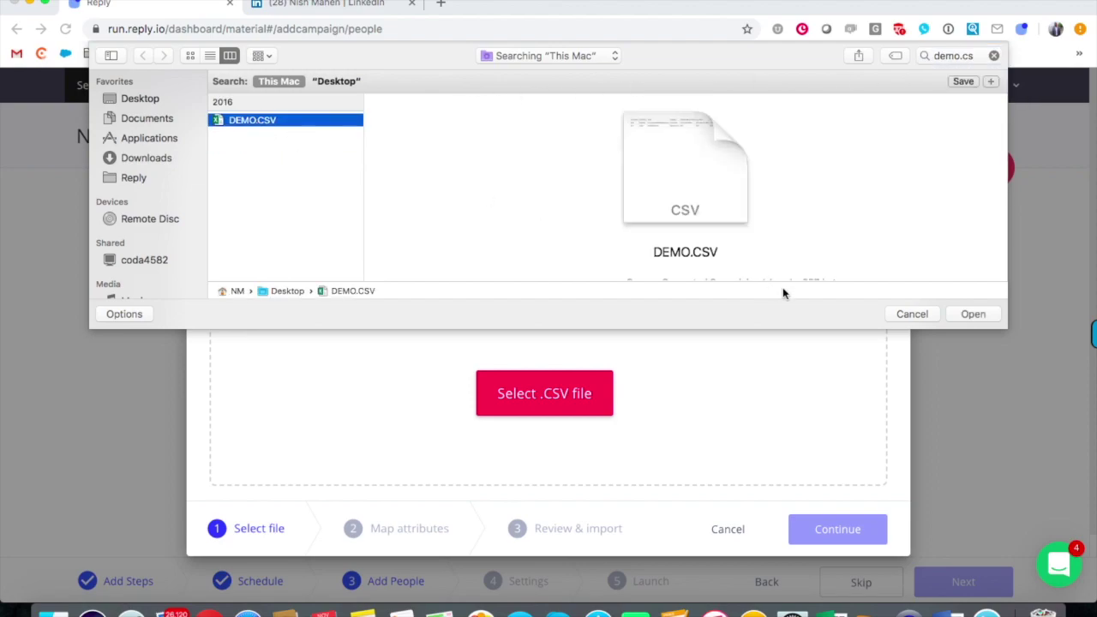
{"action": "left_click", "coordinate": [967, 313]}
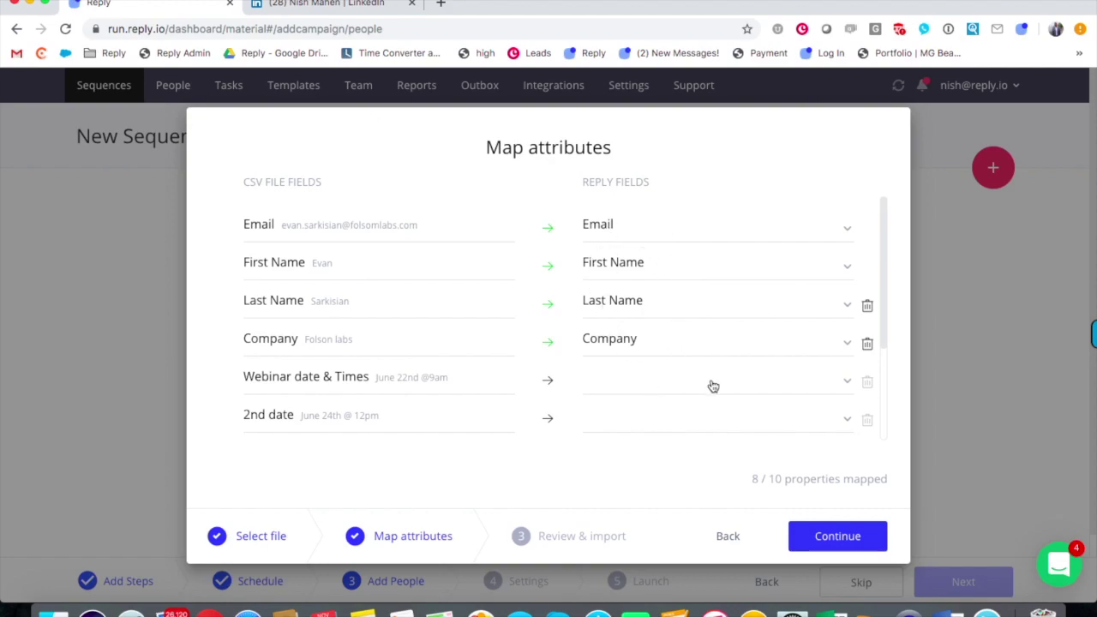
Step: Import the two DEMO.CSV contacts with 'Not in a list' kept, then dismiss the results
{"action": "left_click", "coordinate": [844, 544]}
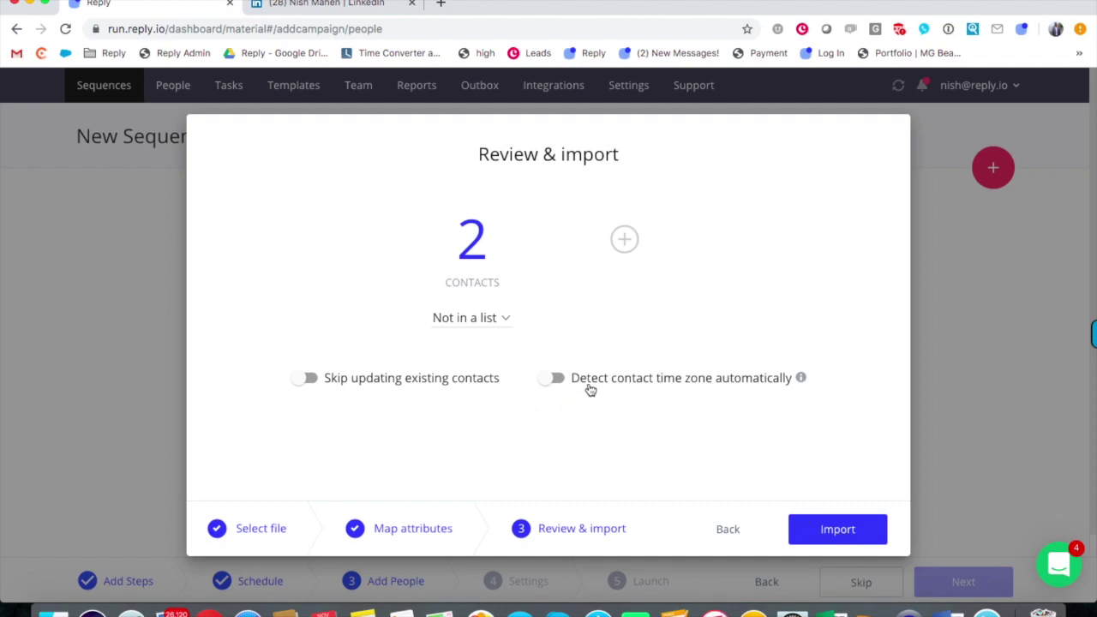
{"action": "left_click", "coordinate": [452, 321]}
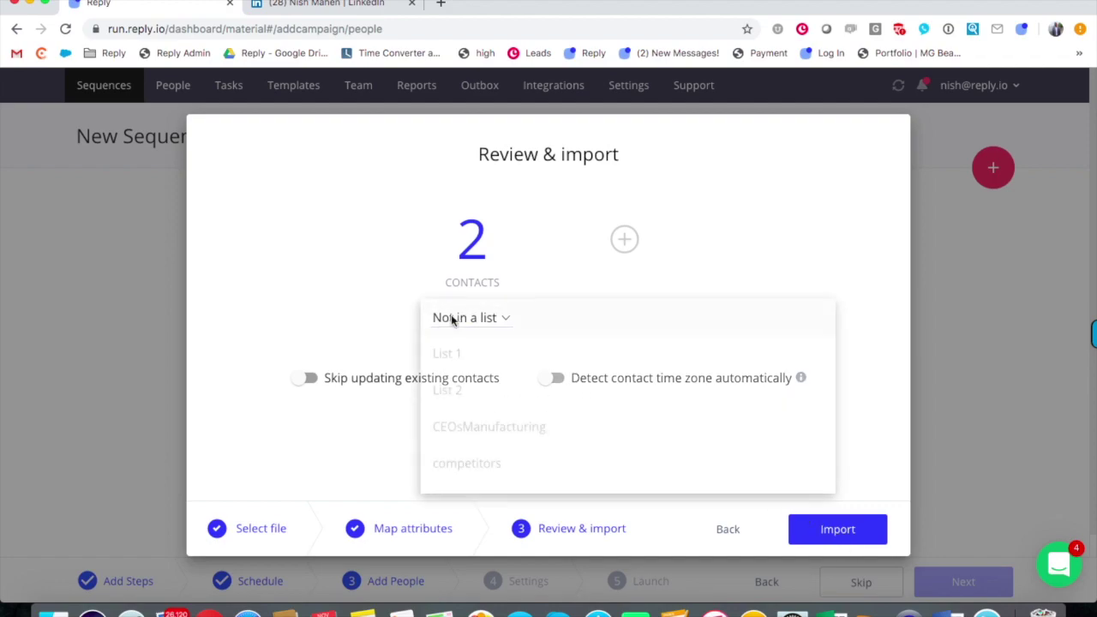
{"action": "left_click", "coordinate": [353, 315]}
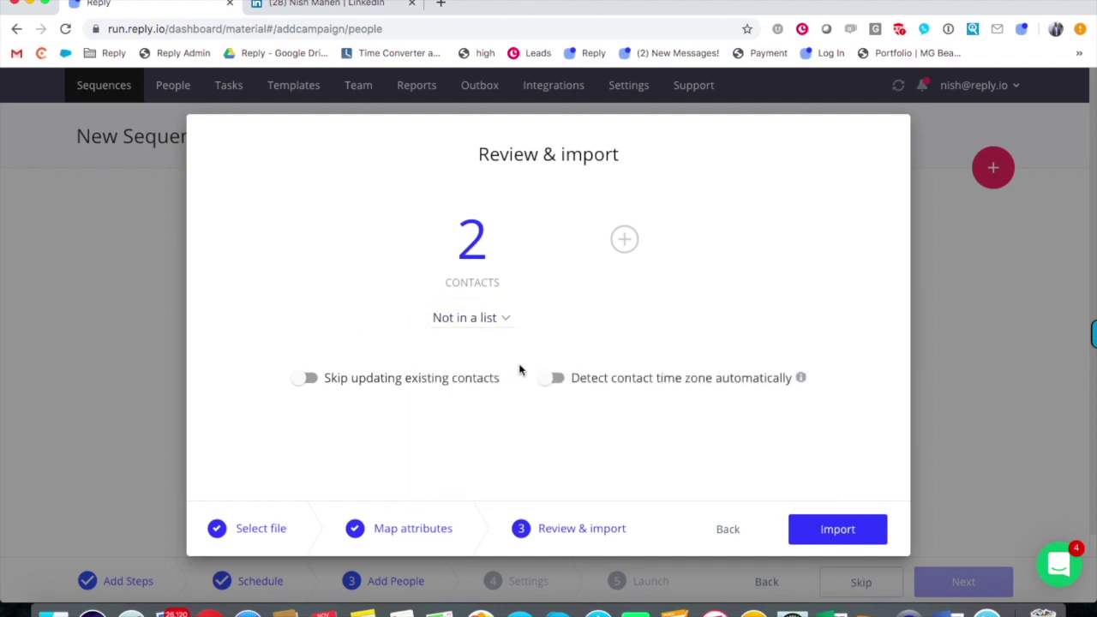
{"action": "left_click", "coordinate": [848, 532]}
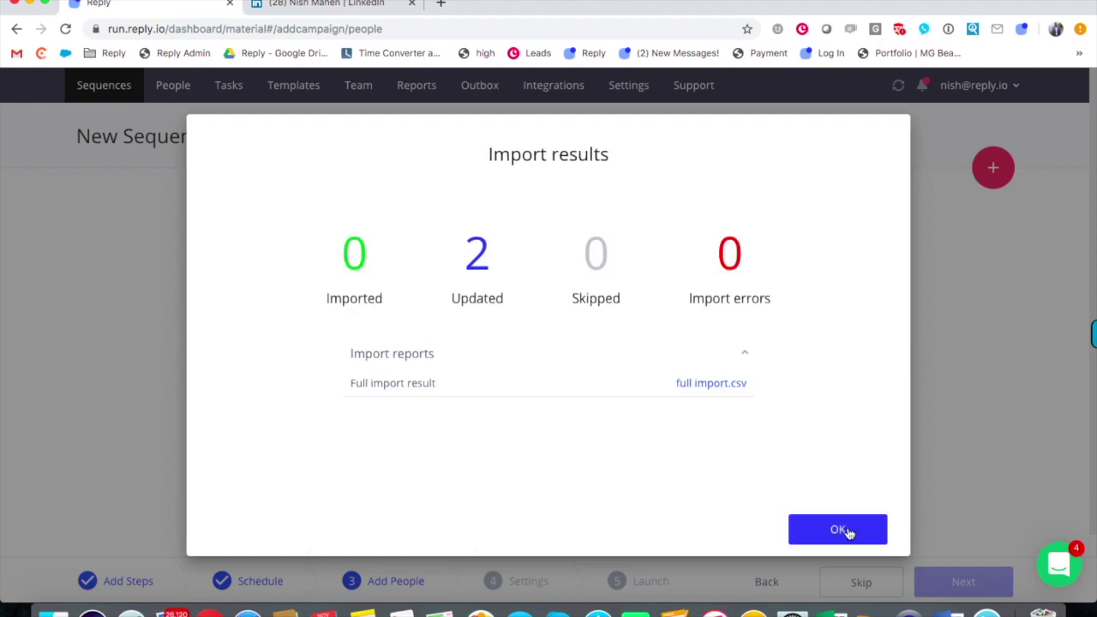
{"action": "left_click", "coordinate": [839, 532]}
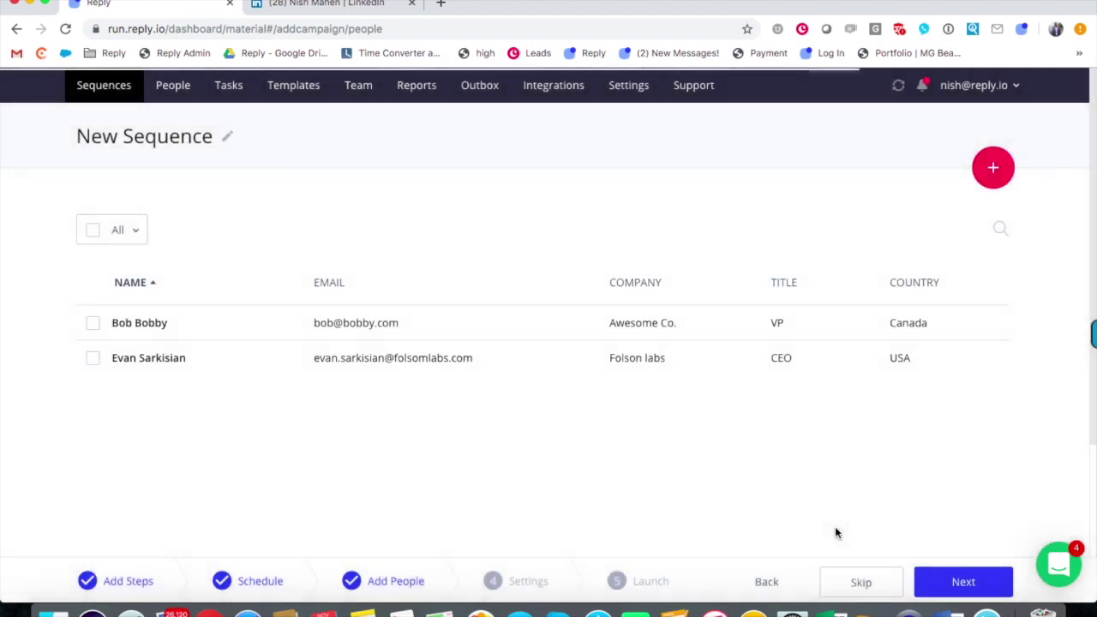
Step: In General settings, change Max daily prospects throttling from 1000 to 25
{"action": "left_click", "coordinate": [954, 585]}
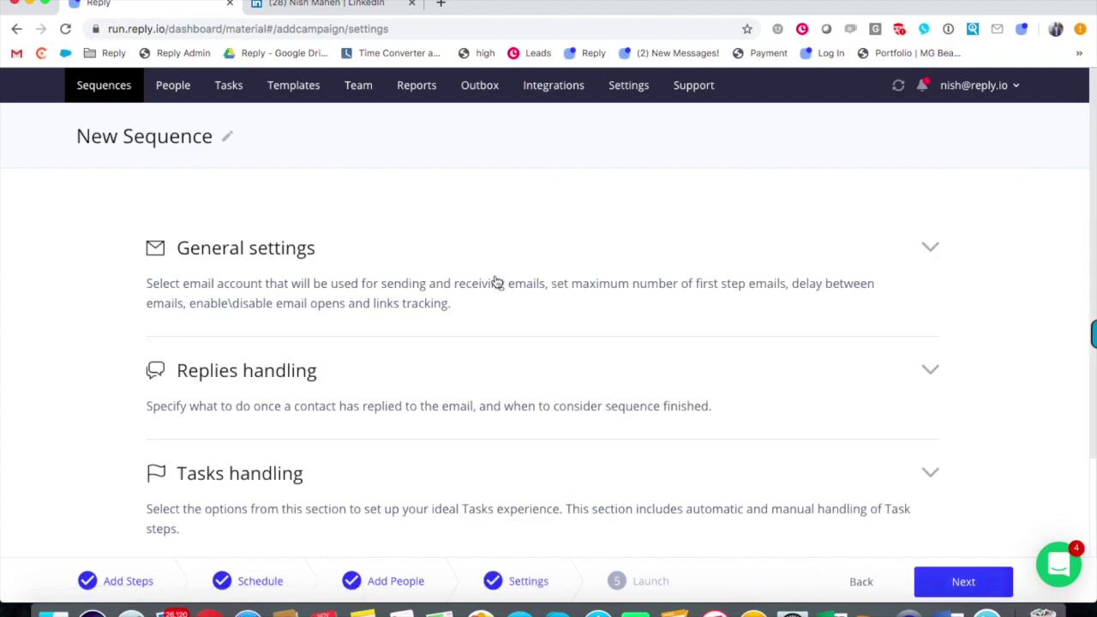
{"action": "left_click", "coordinate": [391, 295]}
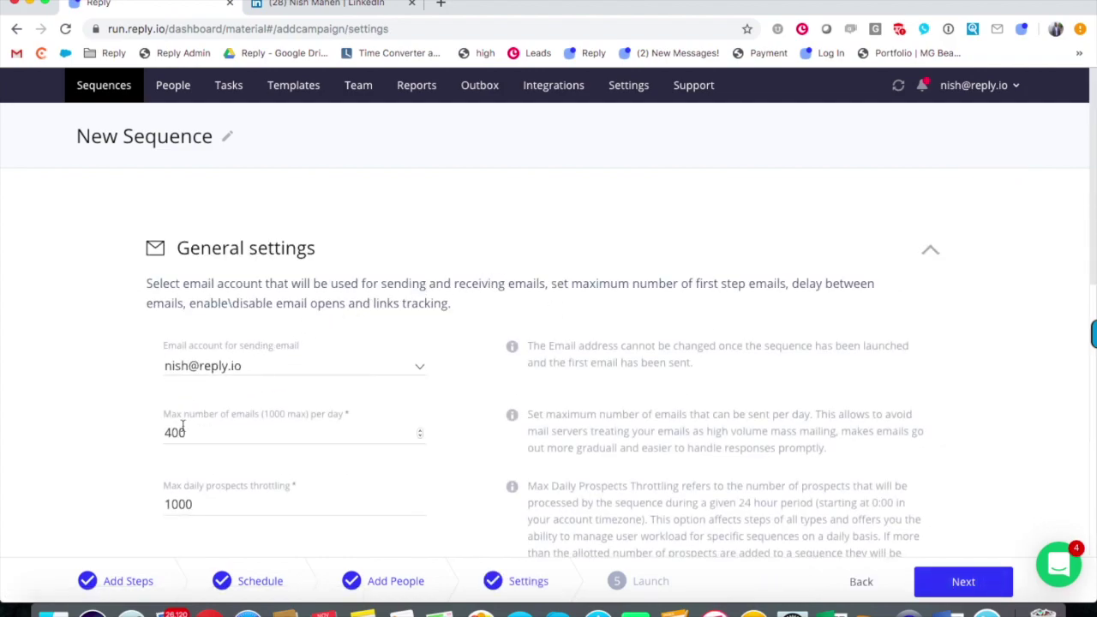
{"action": "scroll", "coordinate": [428, 437], "scroll_direction": "down", "scroll_amount": 2}
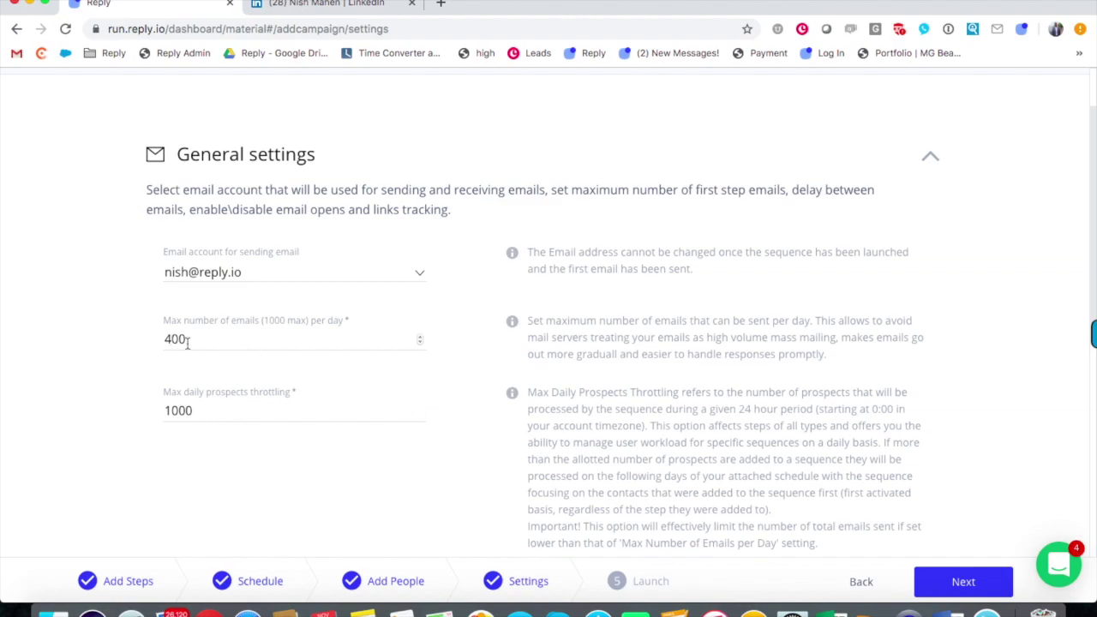
{"action": "double_click", "coordinate": [184, 409]}
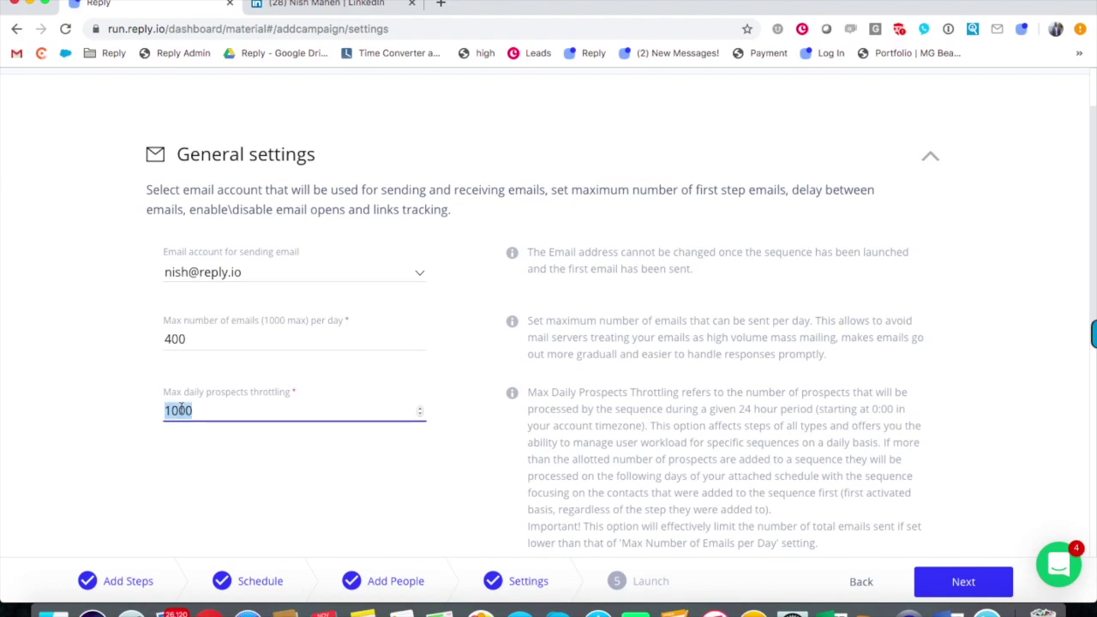
{"action": "type", "text": "4"}
{"action": "scroll", "coordinate": [225, 428], "scroll_direction": "down", "scroll_amount": 3}
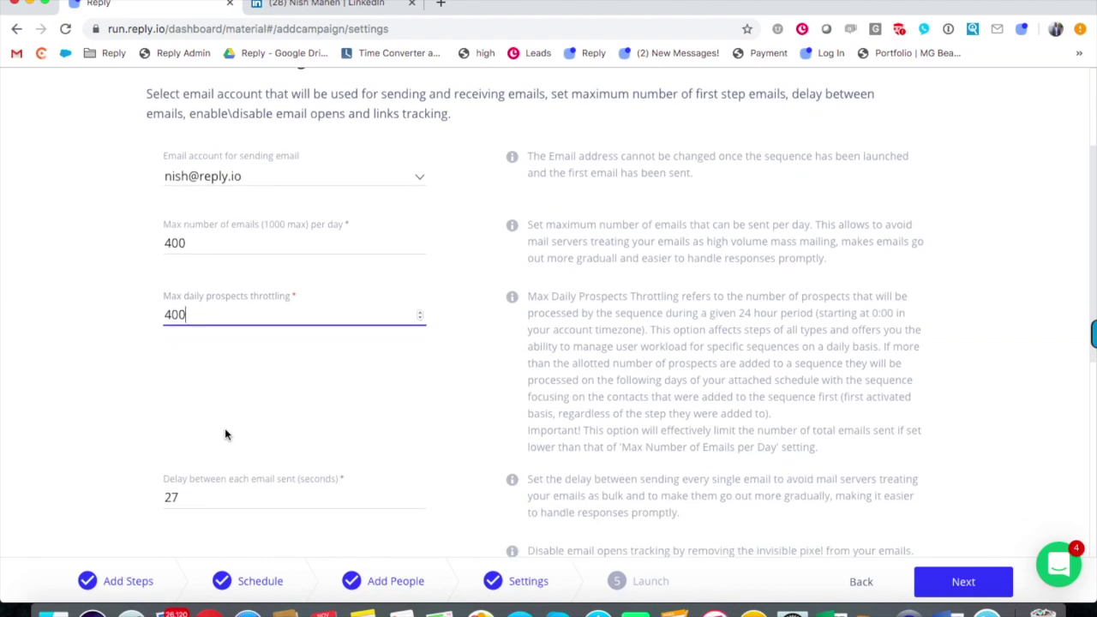
{"action": "key", "text": "BackSpace"}
{"action": "type", "text": "25"}
Step: Review the remaining sending settings and switch on disabling email opens tracking
{"action": "scroll", "coordinate": [264, 371], "scroll_direction": "down", "scroll_amount": 3}
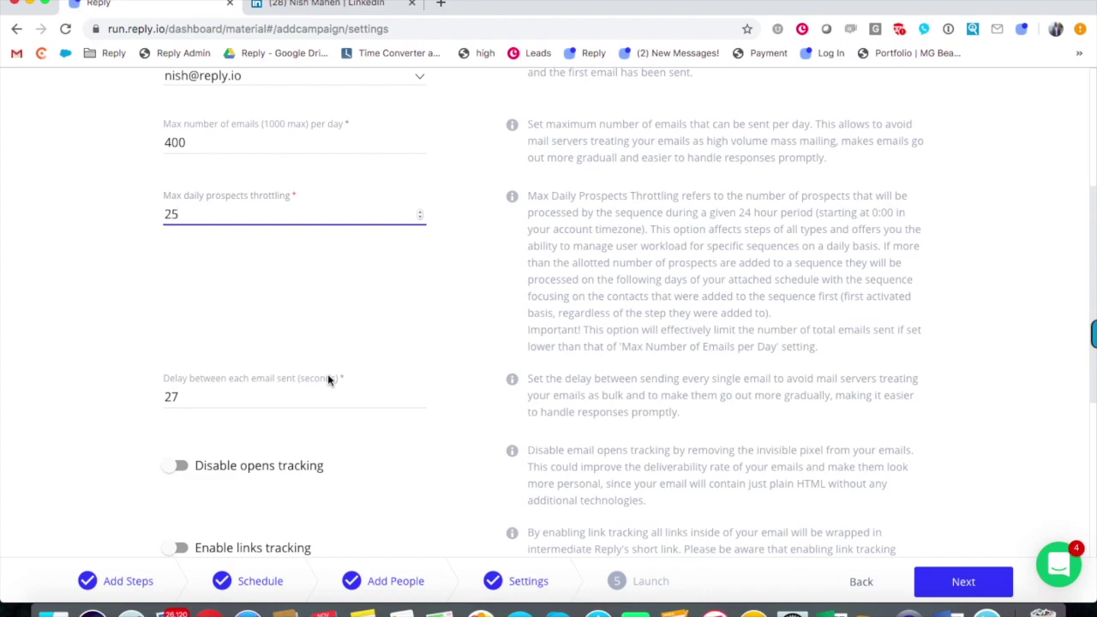
{"action": "scroll", "coordinate": [328, 375], "scroll_direction": "down", "scroll_amount": 2}
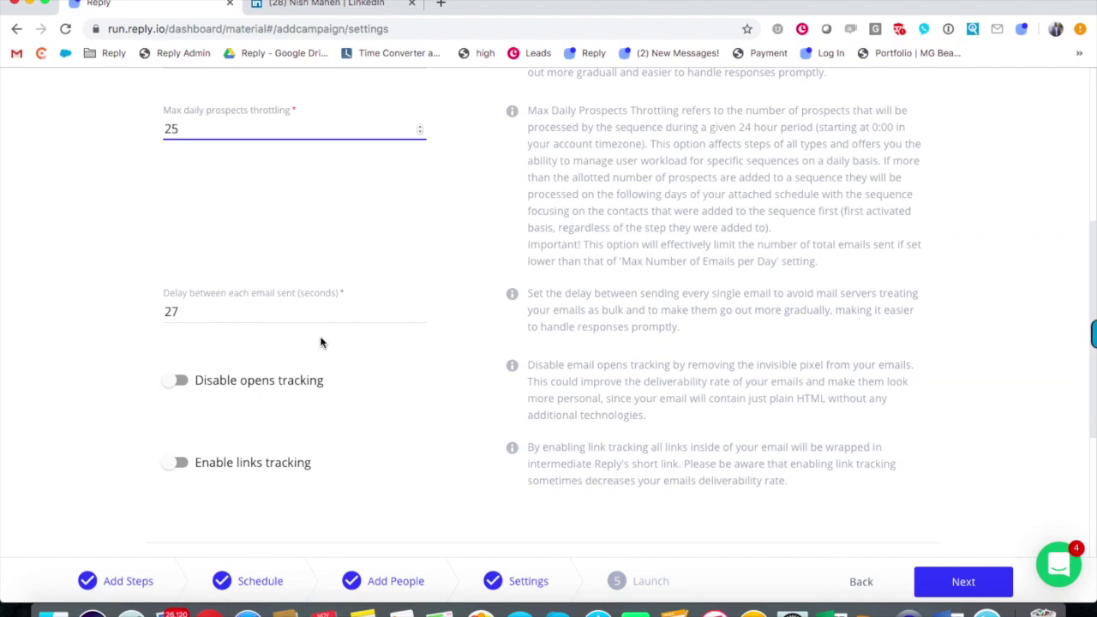
{"action": "scroll", "coordinate": [241, 236], "scroll_direction": "up", "scroll_amount": 3}
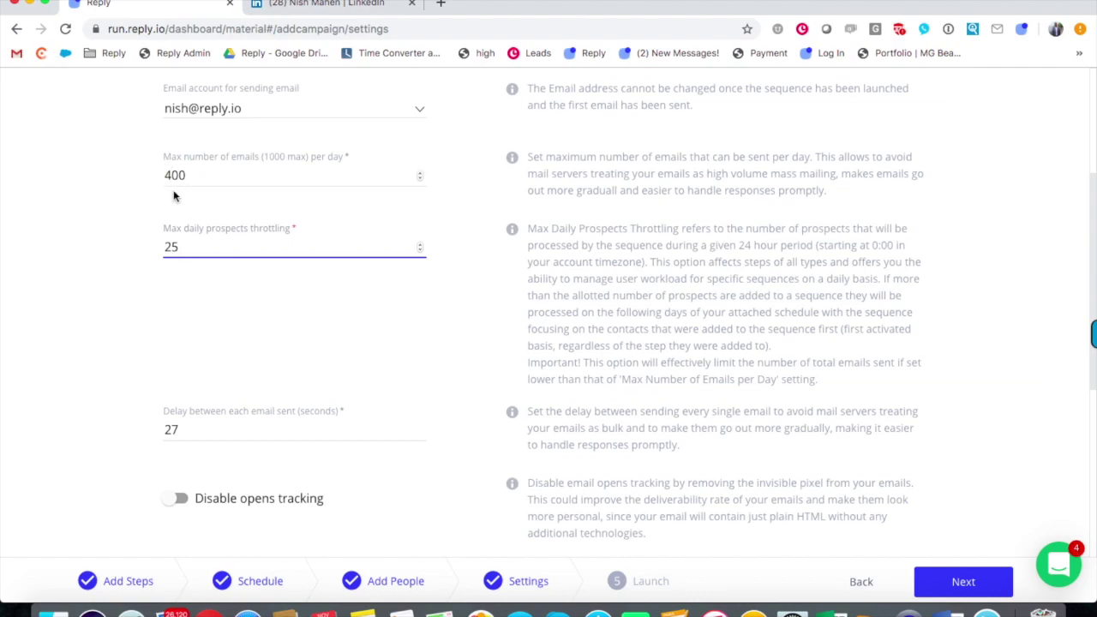
{"action": "scroll", "coordinate": [213, 341], "scroll_direction": "down", "scroll_amount": 2}
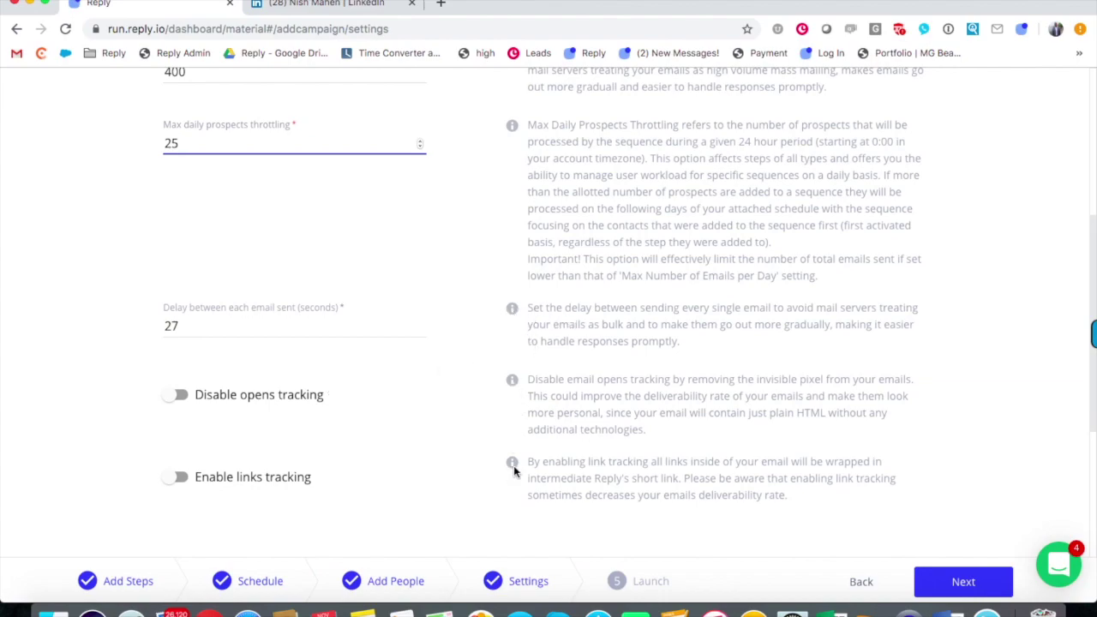
{"action": "scroll", "coordinate": [400, 413], "scroll_direction": "down", "scroll_amount": 2}
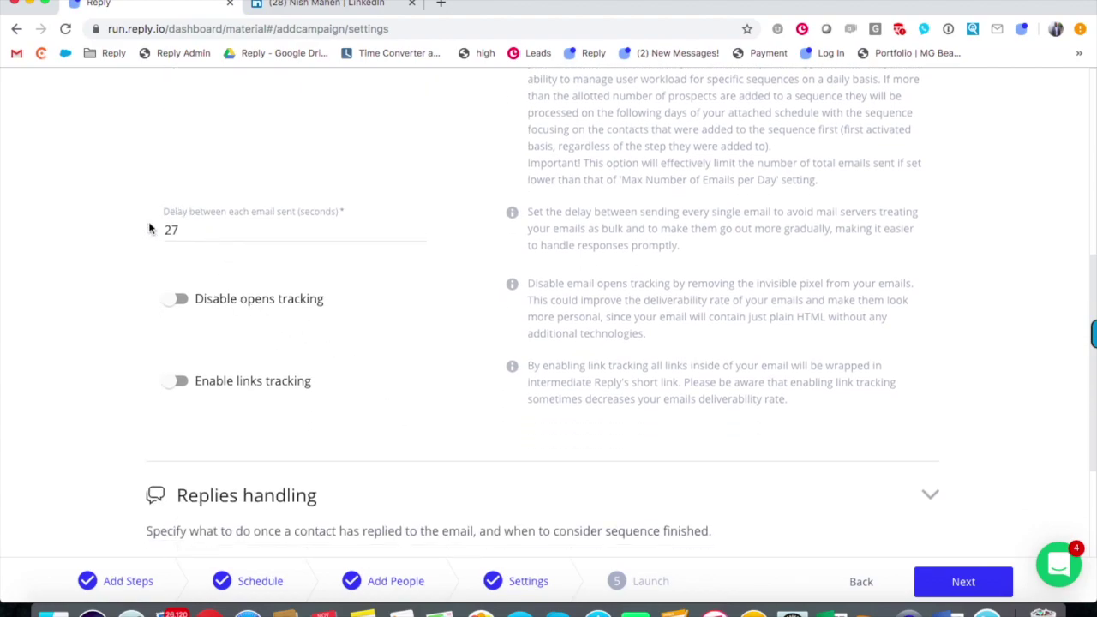
{"action": "left_click", "coordinate": [182, 300]}
Step: Revert email opens tracking and enable link tracking for sequence emails
{"action": "left_click", "coordinate": [180, 300]}
{"action": "left_click", "coordinate": [181, 380]}
{"action": "scroll", "coordinate": [363, 409], "scroll_direction": "down", "scroll_amount": 2}
{"action": "scroll", "coordinate": [364, 410], "scroll_direction": "down", "scroll_amount": 3}
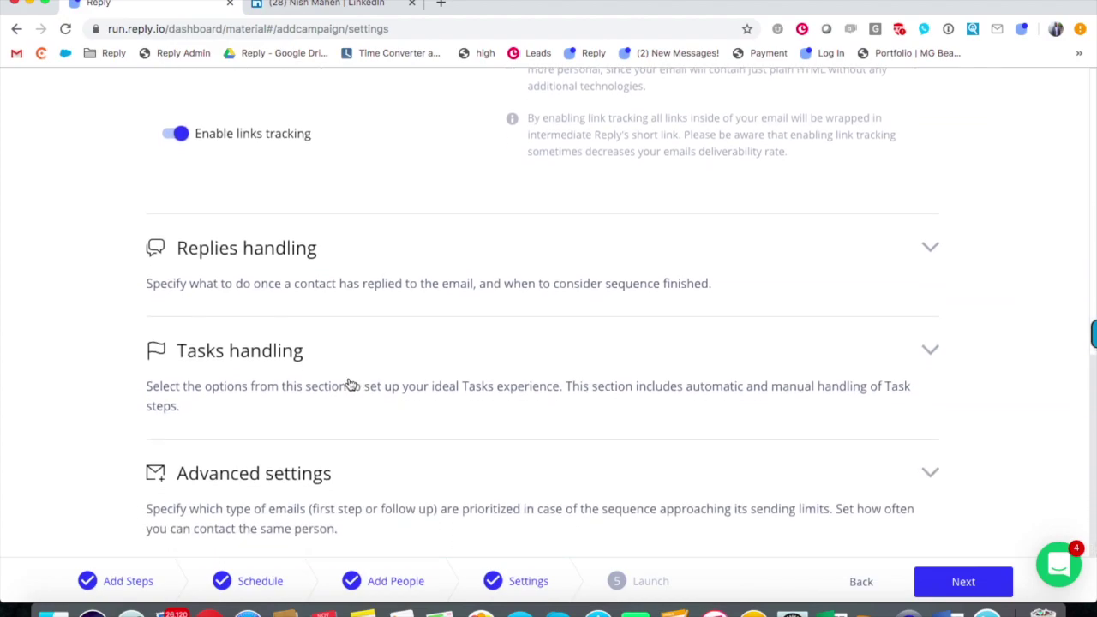
Step: Review the Replies, Tasks and Advanced settings, then proceed to the launch step
{"action": "left_click", "coordinate": [286, 295]}
{"action": "left_click", "coordinate": [262, 292]}
{"action": "left_click", "coordinate": [259, 381]}
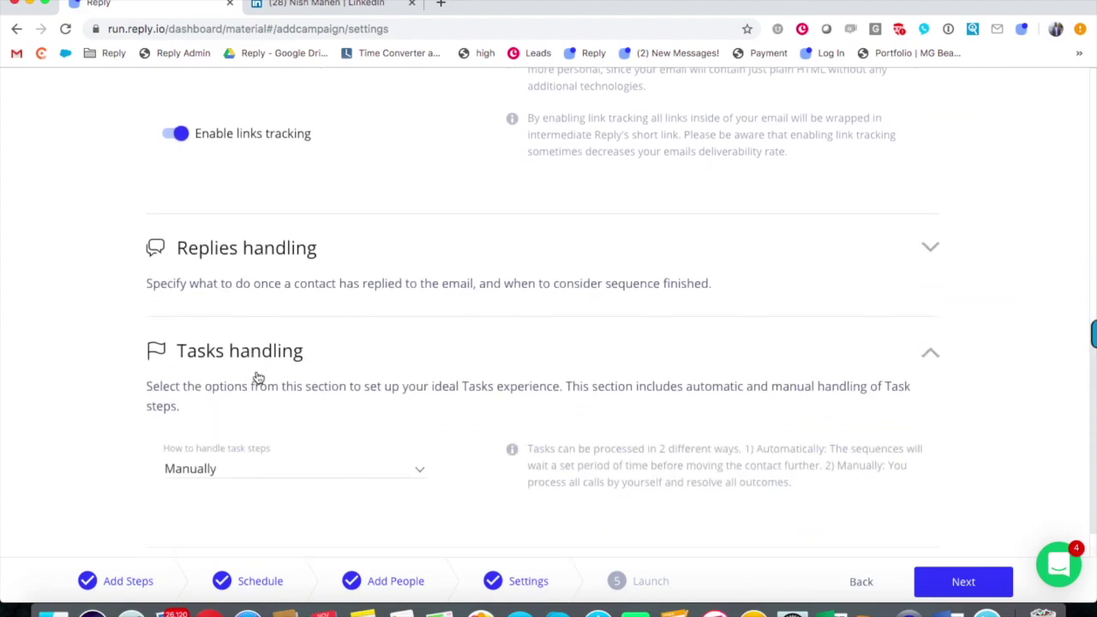
{"action": "left_click", "coordinate": [257, 377]}
{"action": "left_click", "coordinate": [260, 415]}
{"action": "scroll", "coordinate": [255, 417], "scroll_direction": "down", "scroll_amount": 3}
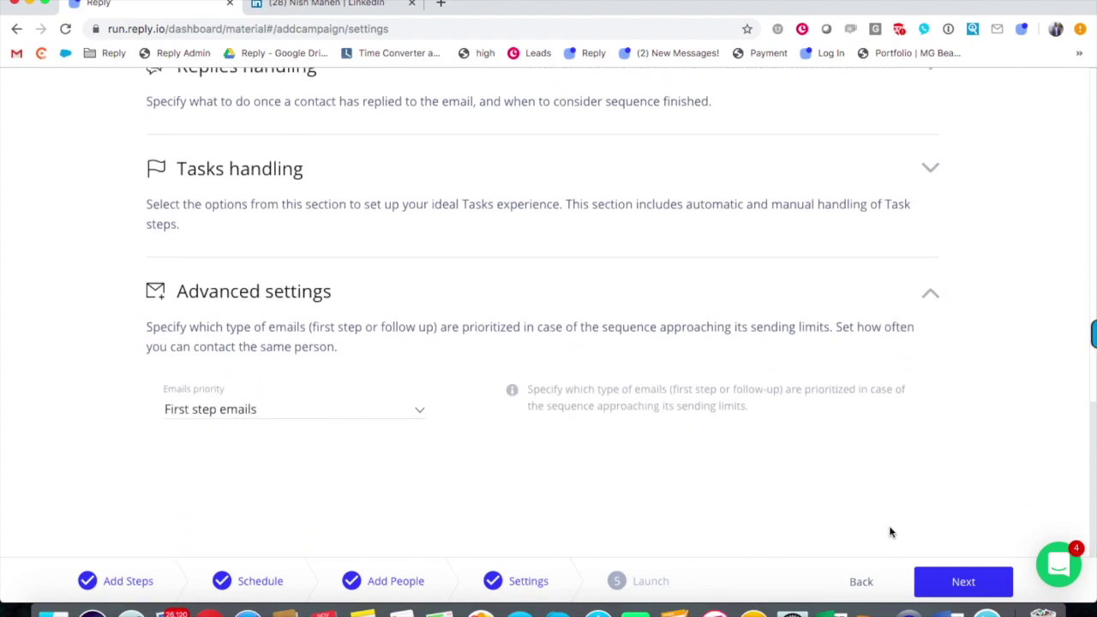
{"action": "left_click", "coordinate": [962, 580]}
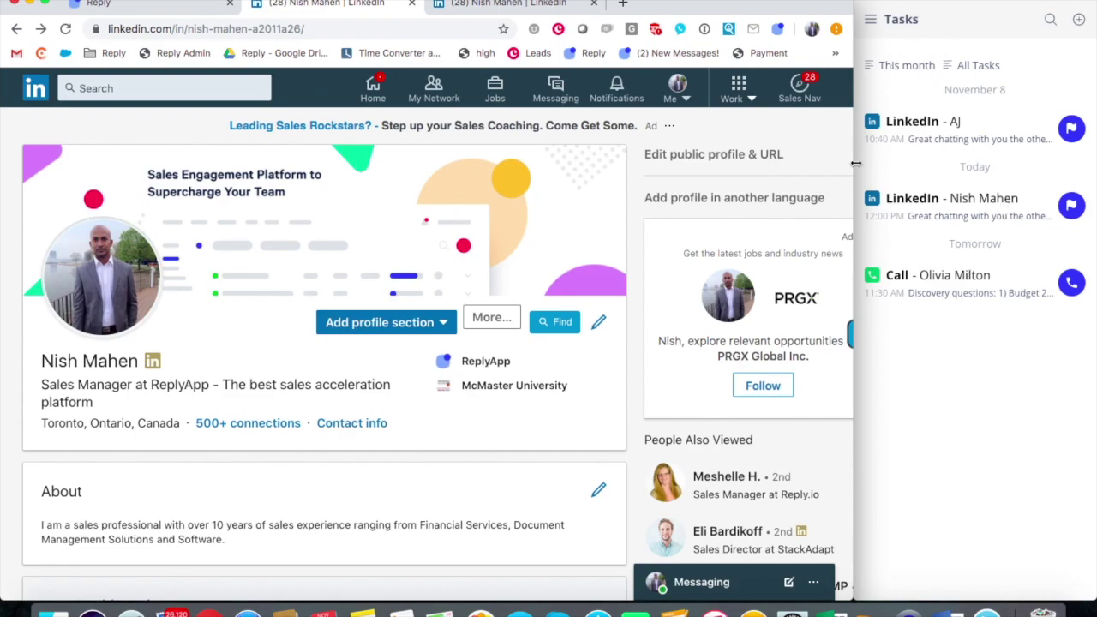
Step: Open today's LinkedIn task contact and show their LinkedIn profile in a new tab
{"action": "left_click", "coordinate": [956, 211]}
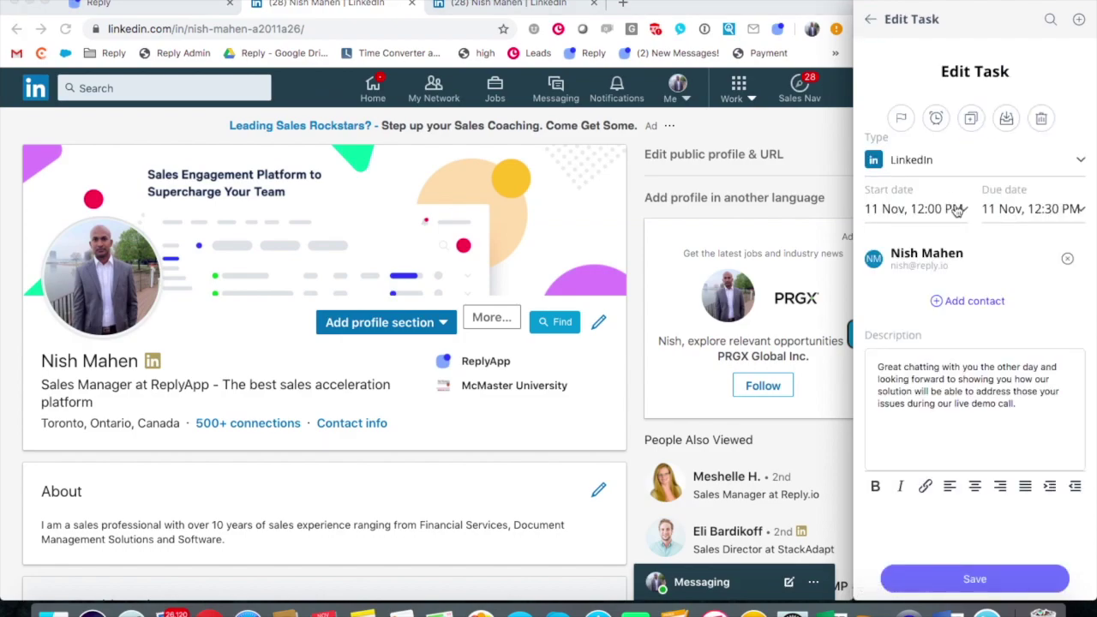
{"action": "left_click", "coordinate": [929, 256]}
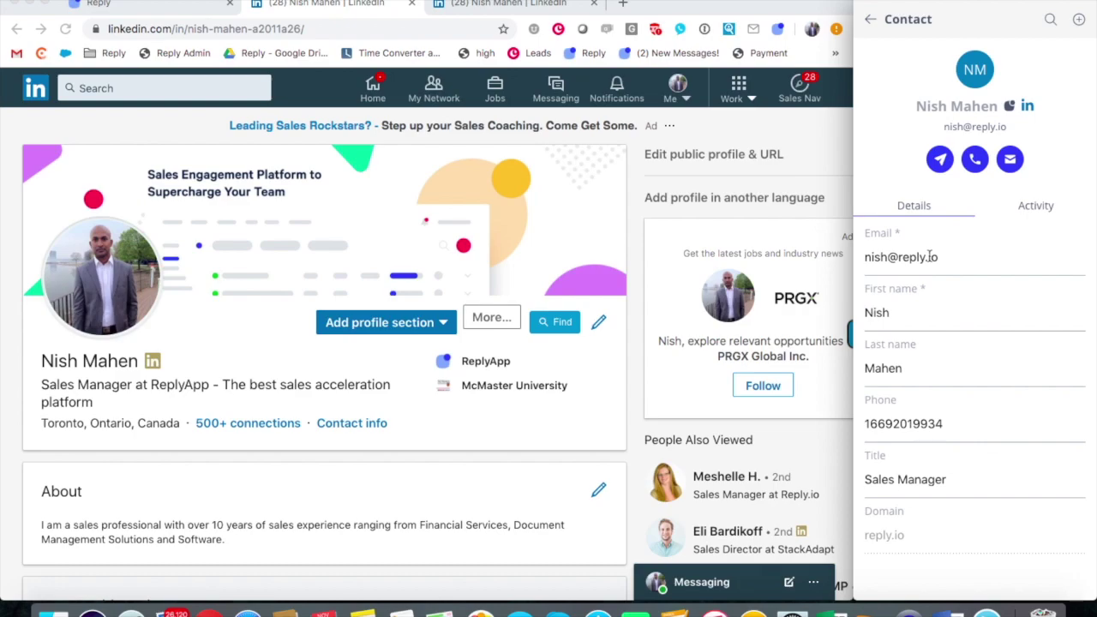
{"action": "left_click", "coordinate": [1029, 108]}
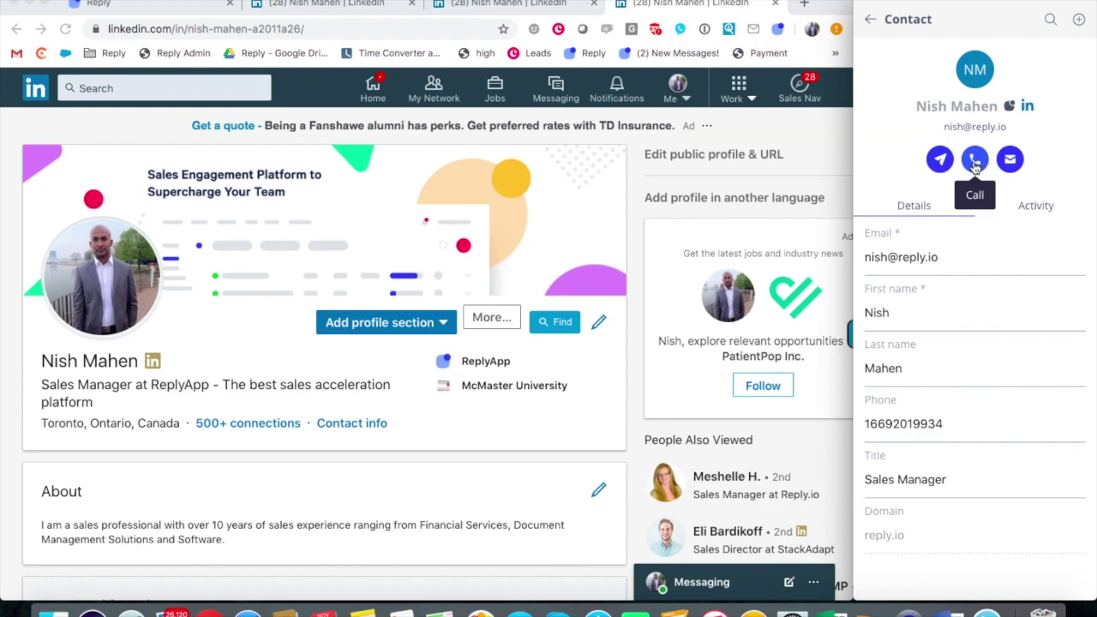
{"action": "left_click", "coordinate": [974, 162]}
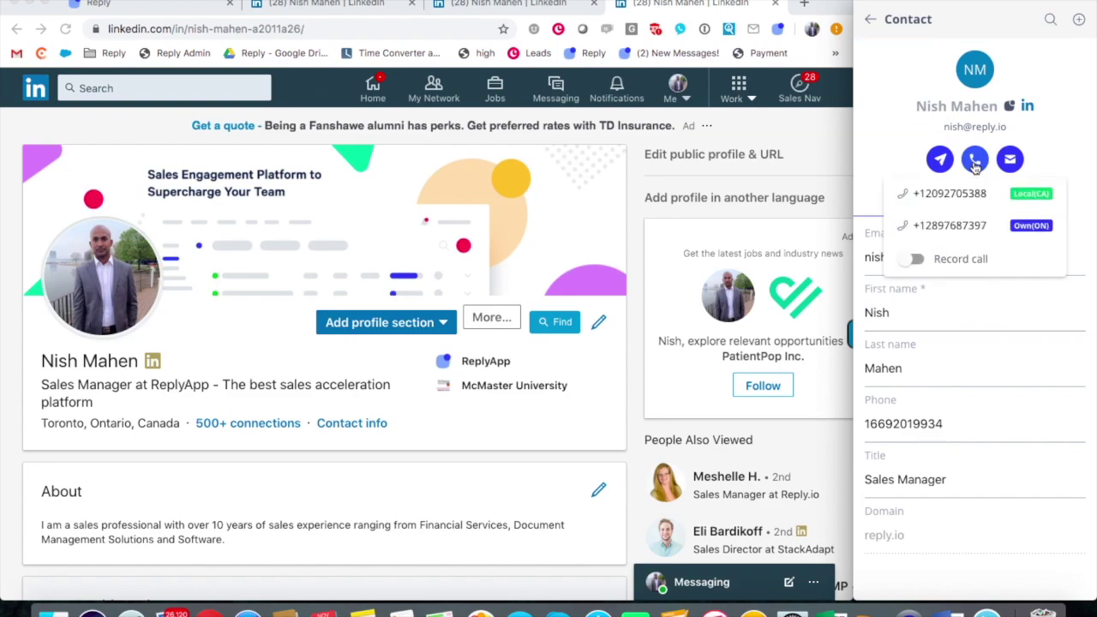
Step: Make a recorded call to the contact's first number and hang up
{"action": "left_click", "coordinate": [919, 261]}
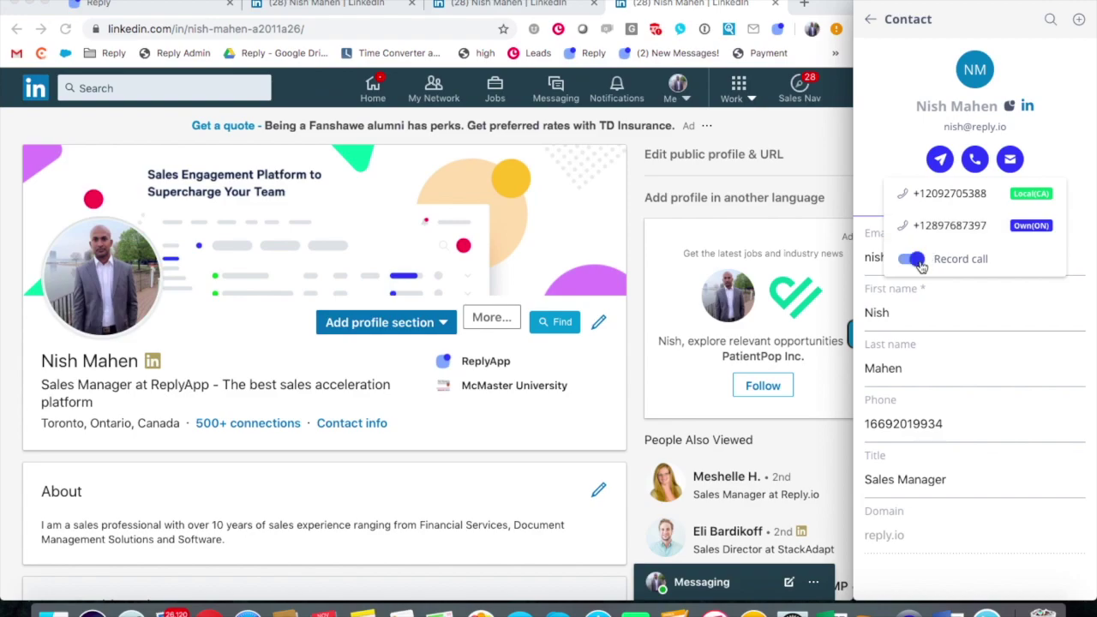
{"action": "left_click", "coordinate": [946, 195]}
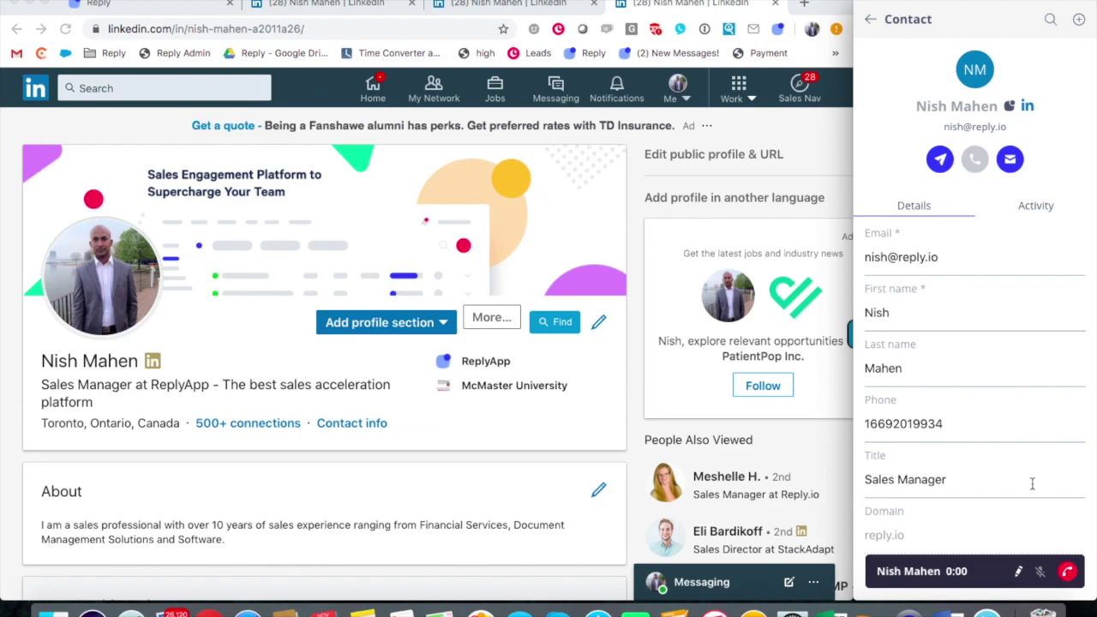
{"action": "left_click", "coordinate": [1068, 572]}
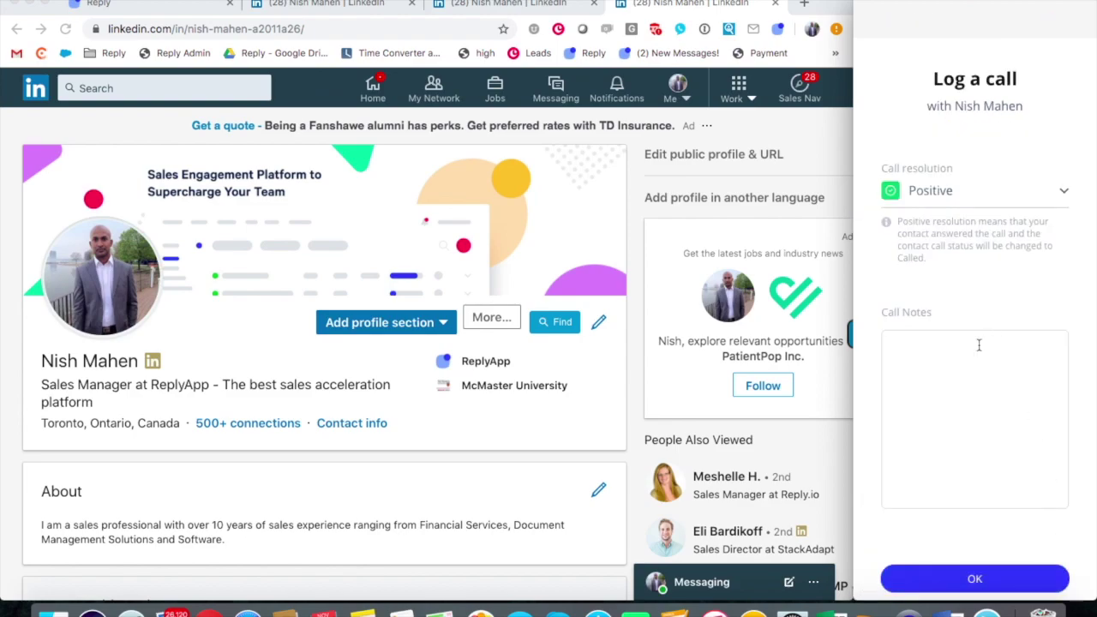
Step: Log the call with a call resolution and the note 'notes'
{"action": "left_click", "coordinate": [954, 194]}
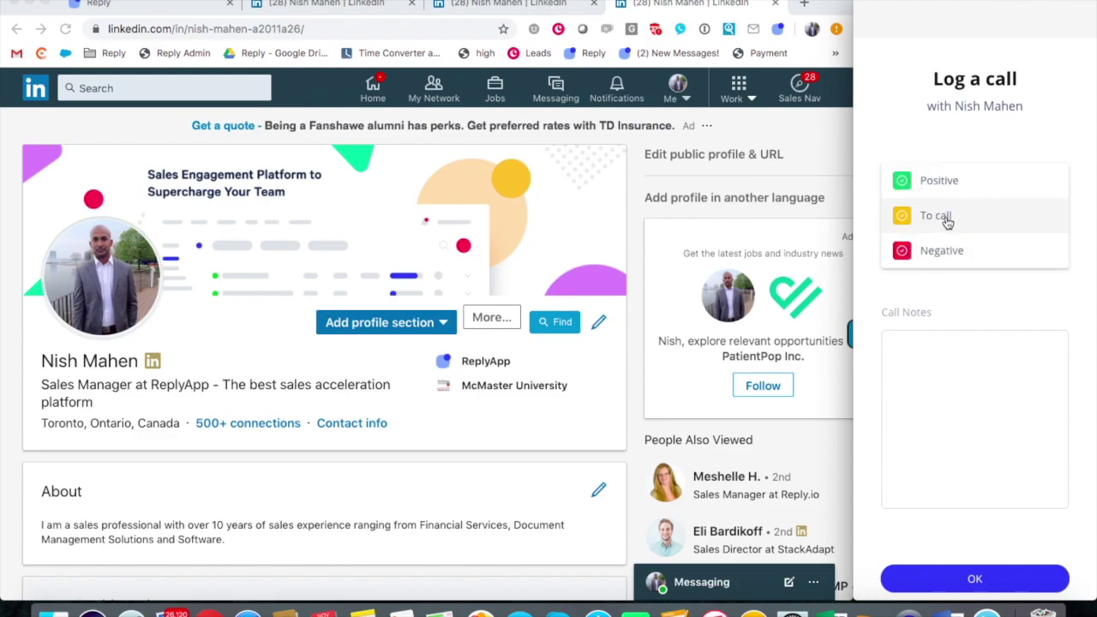
{"action": "left_click", "coordinate": [941, 372]}
{"action": "type", "text": "m"}
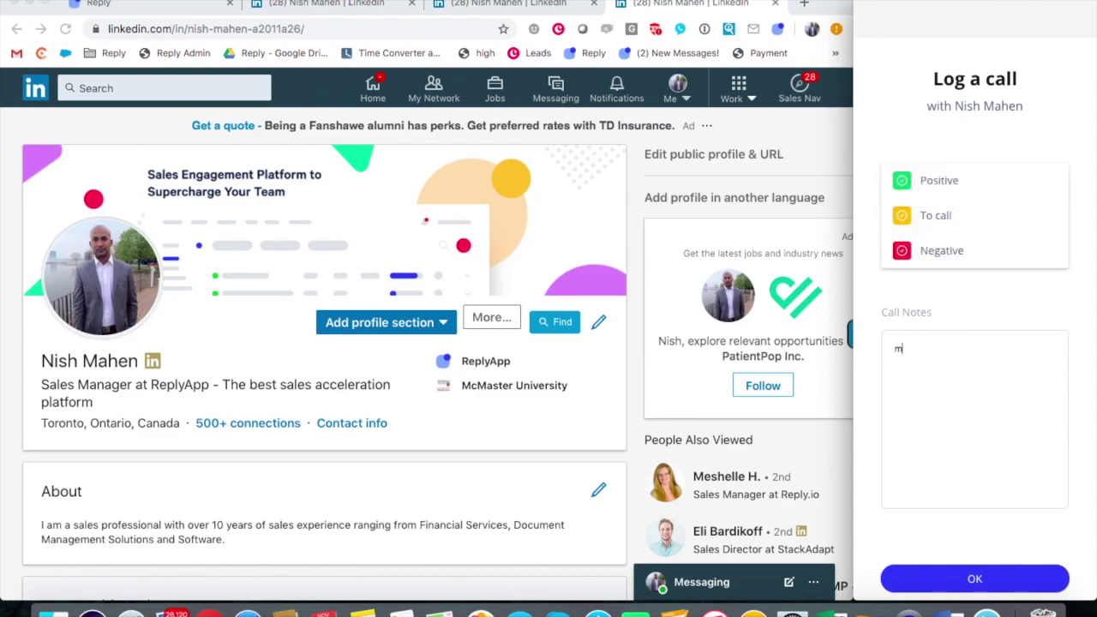
{"action": "type", "text": "t"}
{"action": "key", "text": "BackSpace"}
{"action": "key", "text": "BackSpace"}
{"action": "type", "text": "notes"}
{"action": "left_click", "coordinate": [969, 580]}
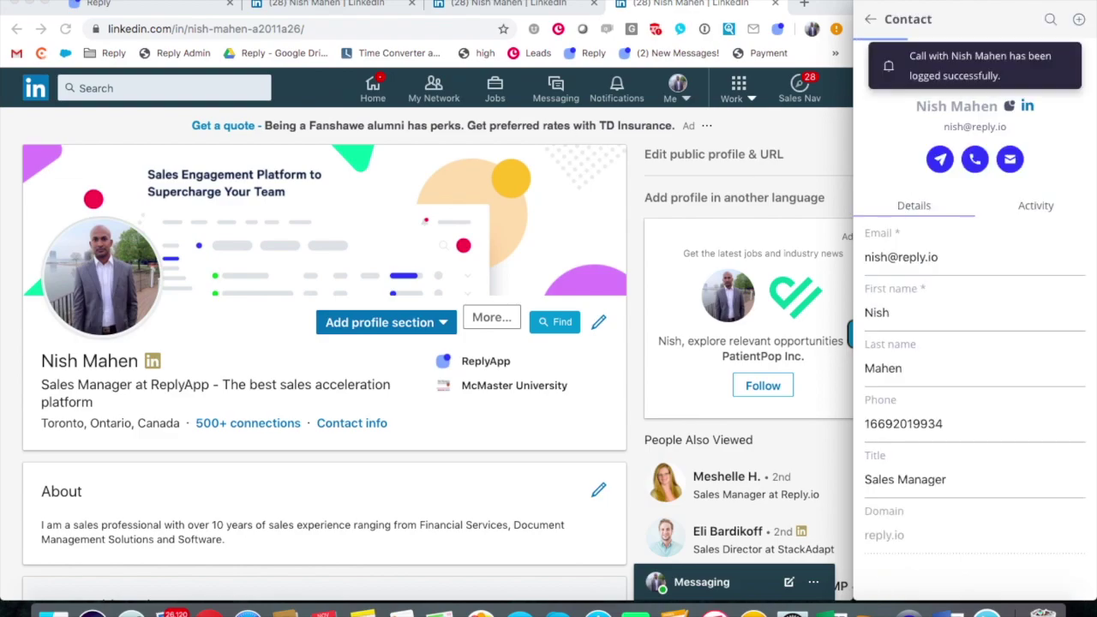
{"action": "left_click", "coordinate": [171, 6]}
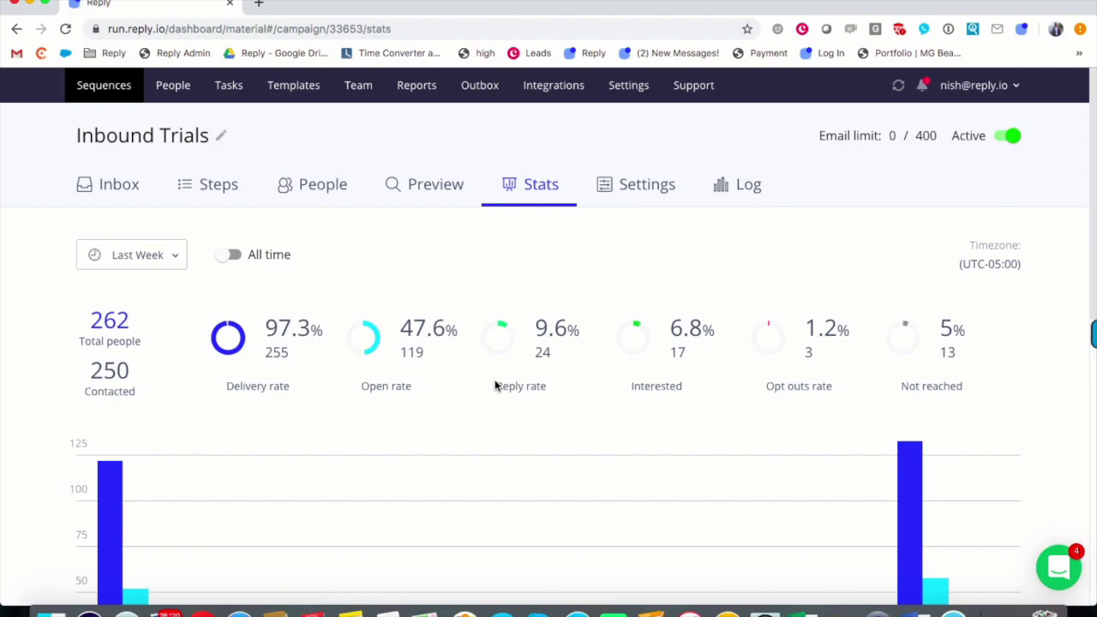
Step: Check the rate breakdowns and split Day 1 stats into its two A/B variants
{"action": "mouse_move", "coordinate": [543, 384]}
{"action": "mouse_move", "coordinate": [902, 386]}
{"action": "mouse_move", "coordinate": [573, 334]}
{"action": "scroll", "coordinate": [294, 282], "scroll_direction": "down", "scroll_amount": 6}
{"action": "scroll", "coordinate": [294, 282], "scroll_direction": "down", "scroll_amount": 2}
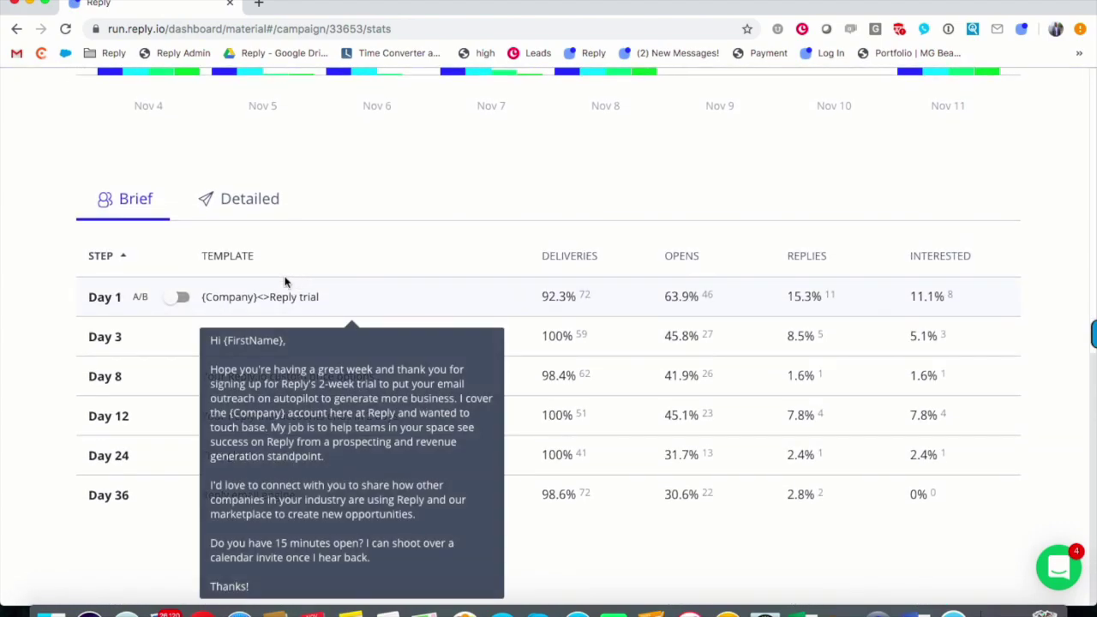
{"action": "left_click", "coordinate": [184, 298]}
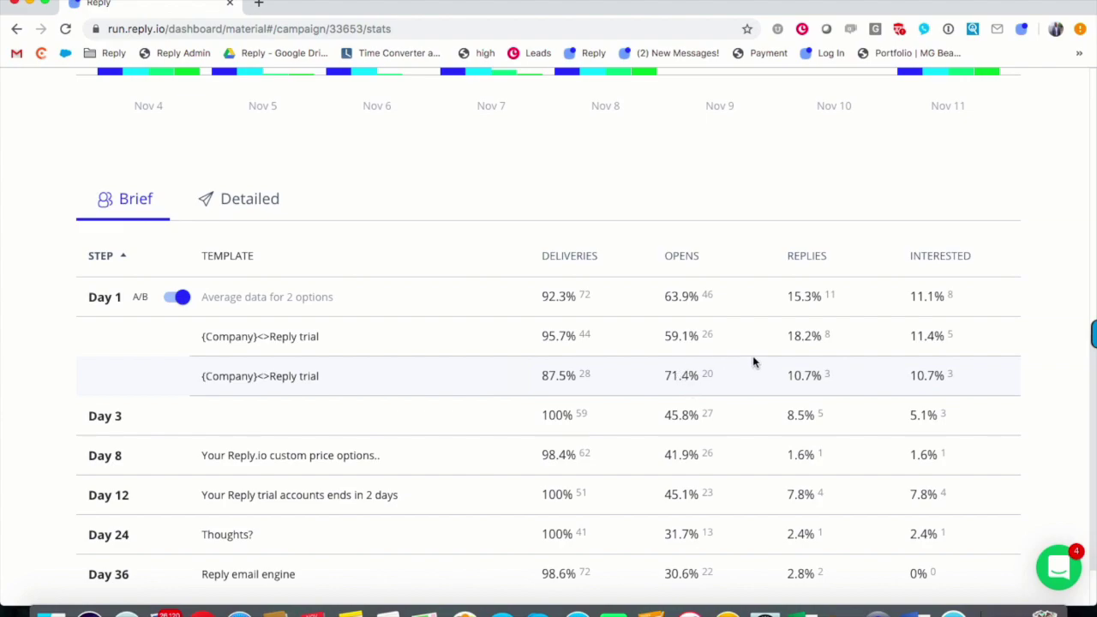
{"action": "scroll", "coordinate": [426, 383], "scroll_direction": "up", "scroll_amount": 7}
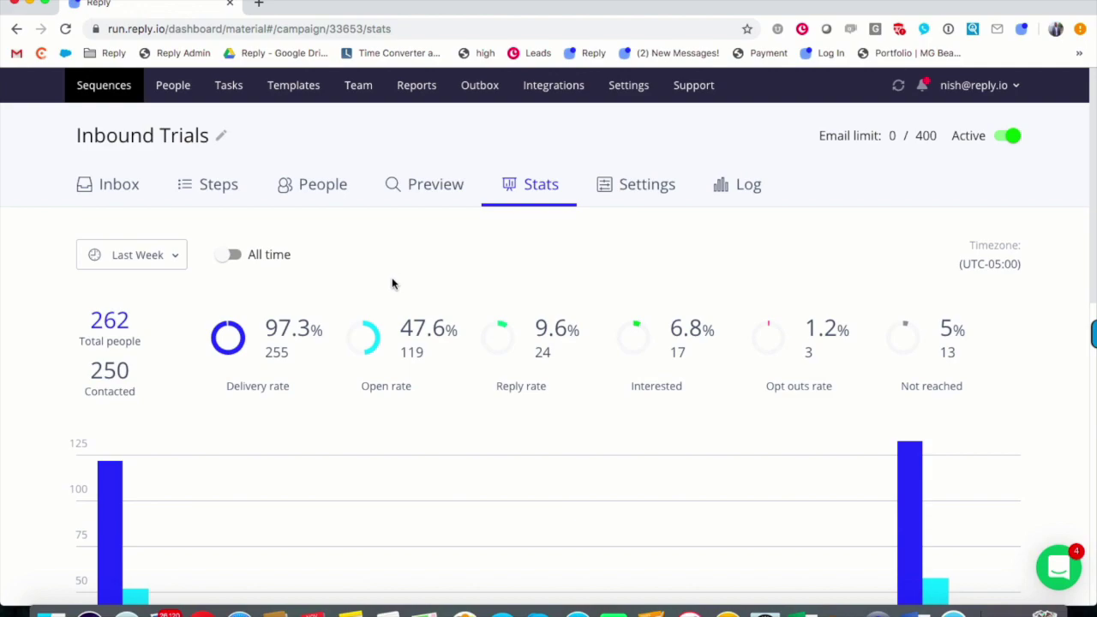
{"action": "left_click", "coordinate": [234, 256]}
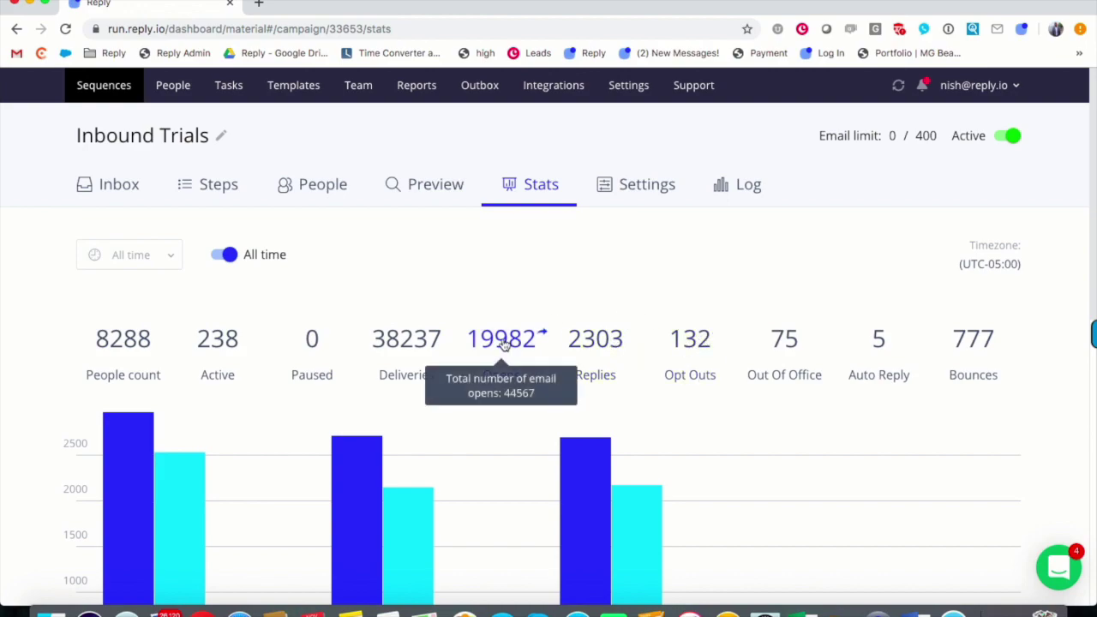
Step: Open the People list filtered to the 6535 contacts who opened emails
{"action": "left_click", "coordinate": [504, 341]}
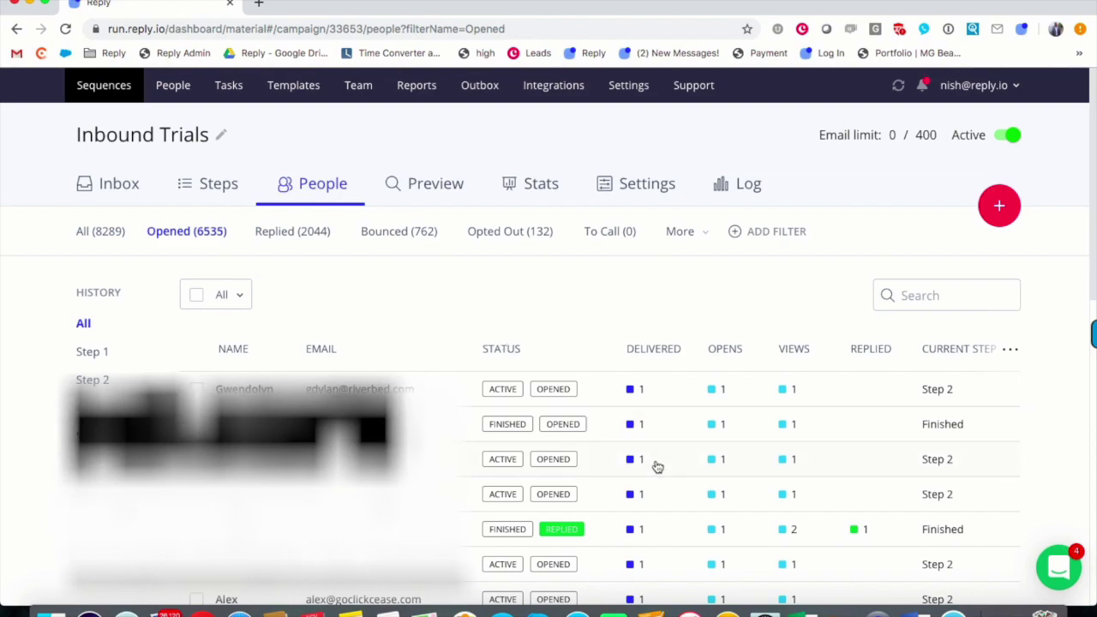
{"action": "mouse_move", "coordinate": [784, 530]}
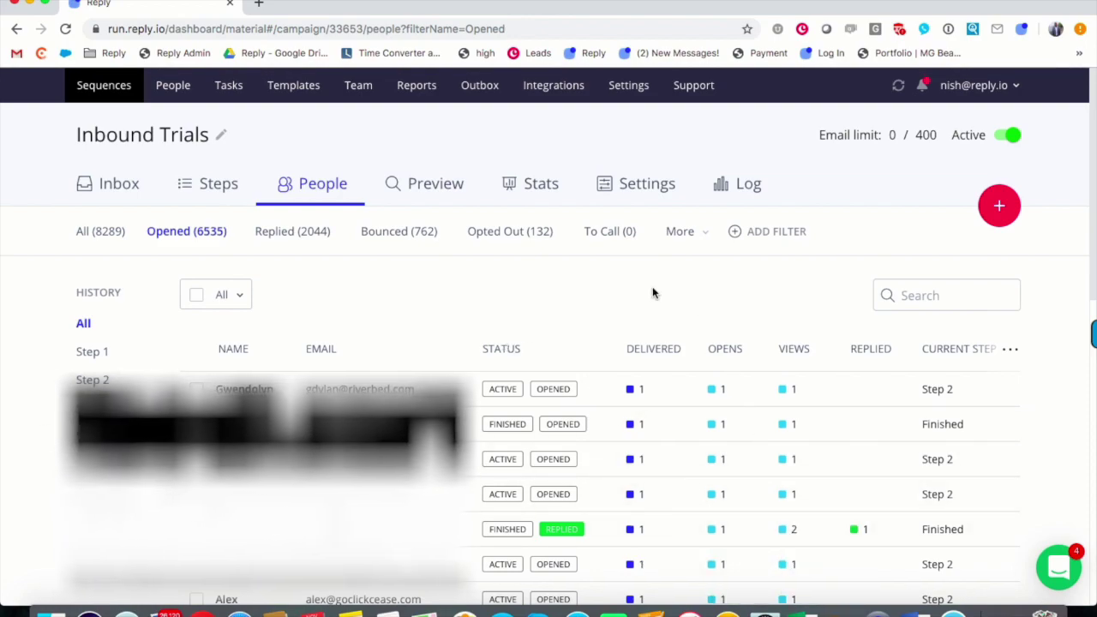
Step: Start a new smart filter with the condition Views More Than 5
{"action": "left_click", "coordinate": [754, 234]}
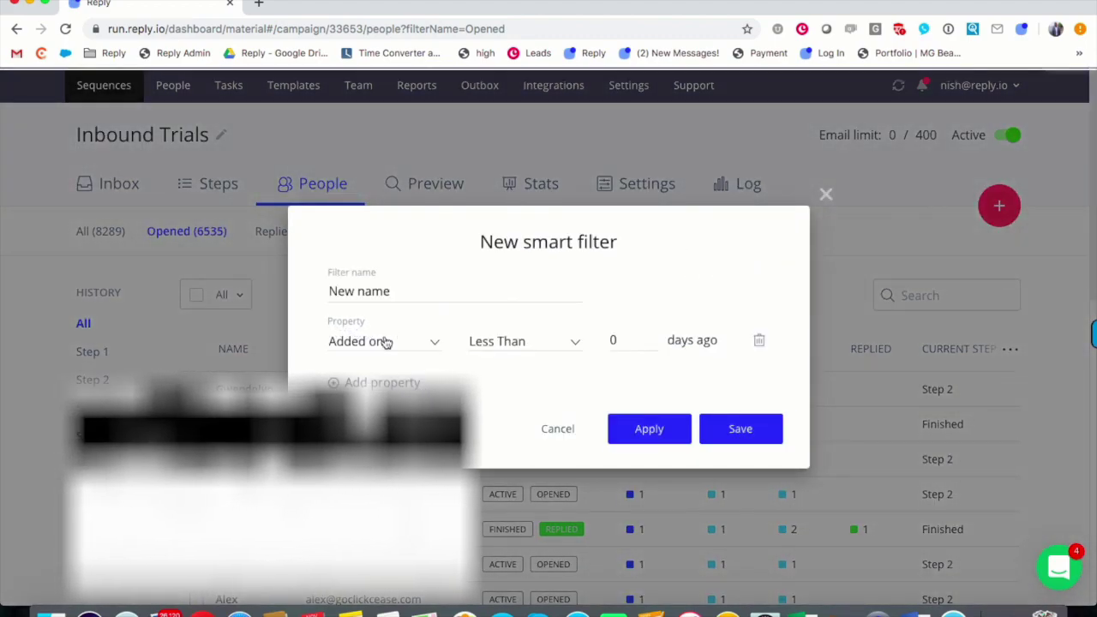
{"action": "left_click", "coordinate": [385, 342]}
{"action": "scroll", "coordinate": [379, 377], "scroll_direction": "down", "scroll_amount": 2}
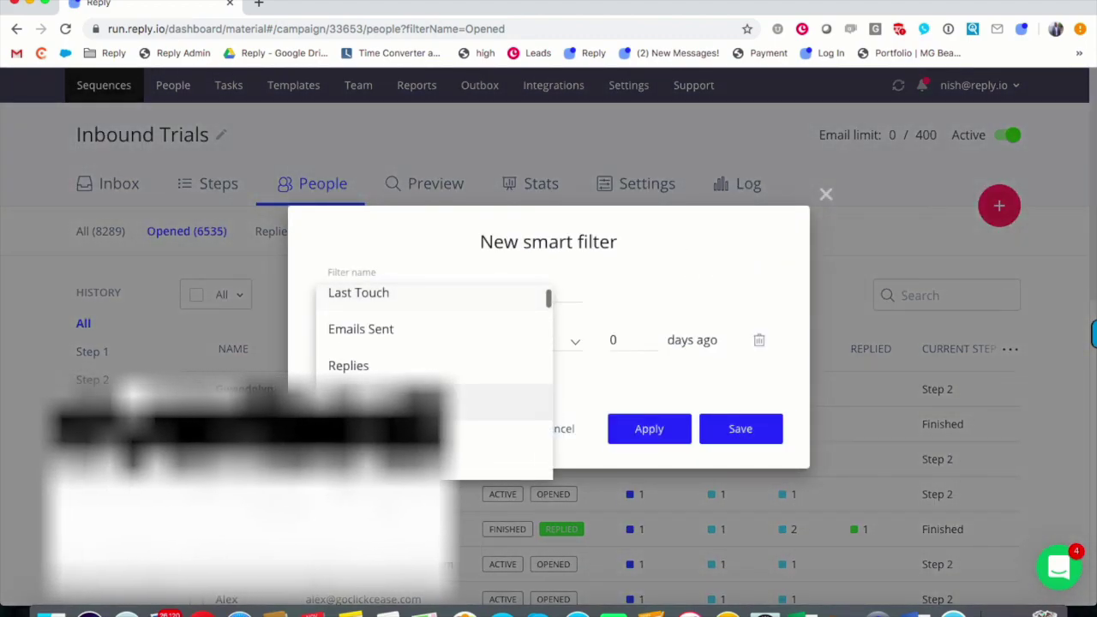
{"action": "left_click", "coordinate": [378, 402]}
{"action": "left_click", "coordinate": [506, 341]}
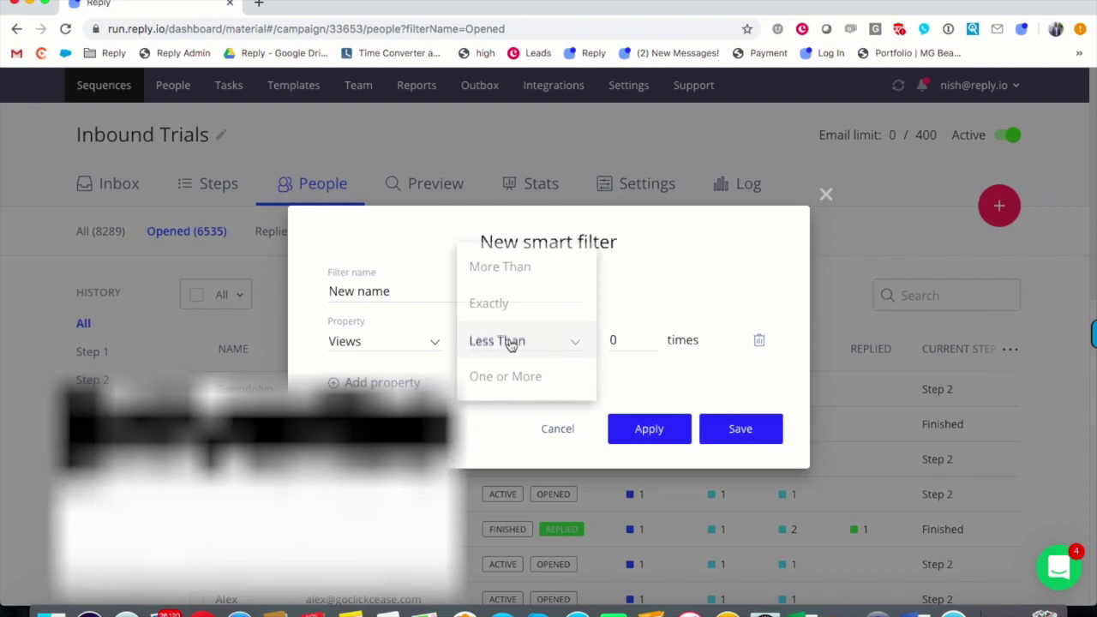
{"action": "left_click", "coordinate": [520, 272]}
{"action": "double_click", "coordinate": [615, 341]}
{"action": "type", "text": "5"}
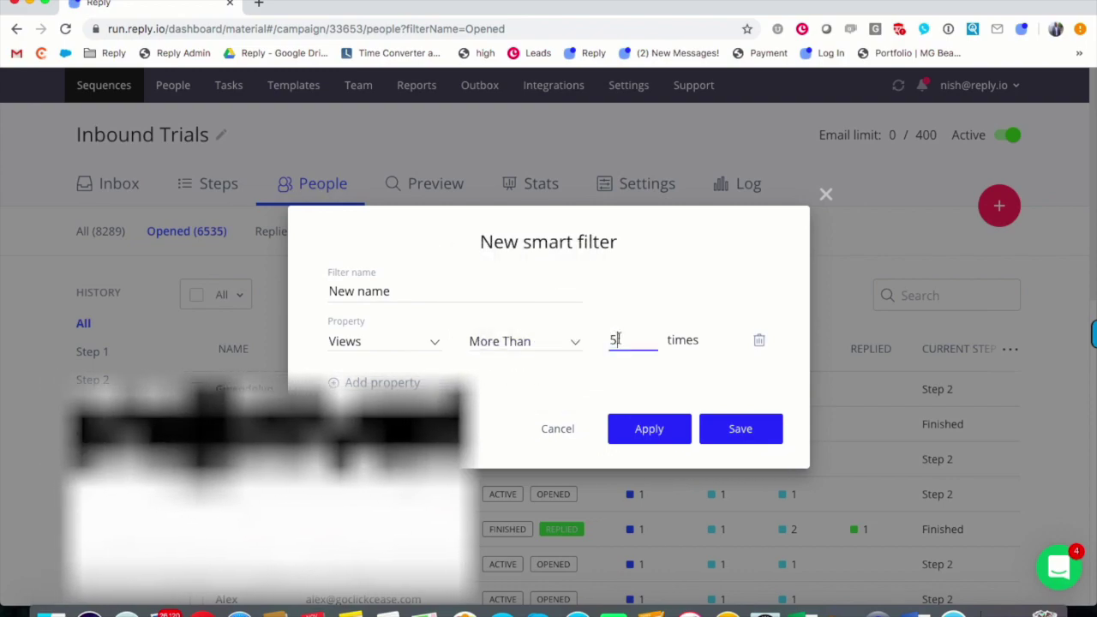
Step: Add a Replies Exactly 0 condition and apply the filter
{"action": "left_click", "coordinate": [377, 382]}
{"action": "left_click", "coordinate": [405, 378]}
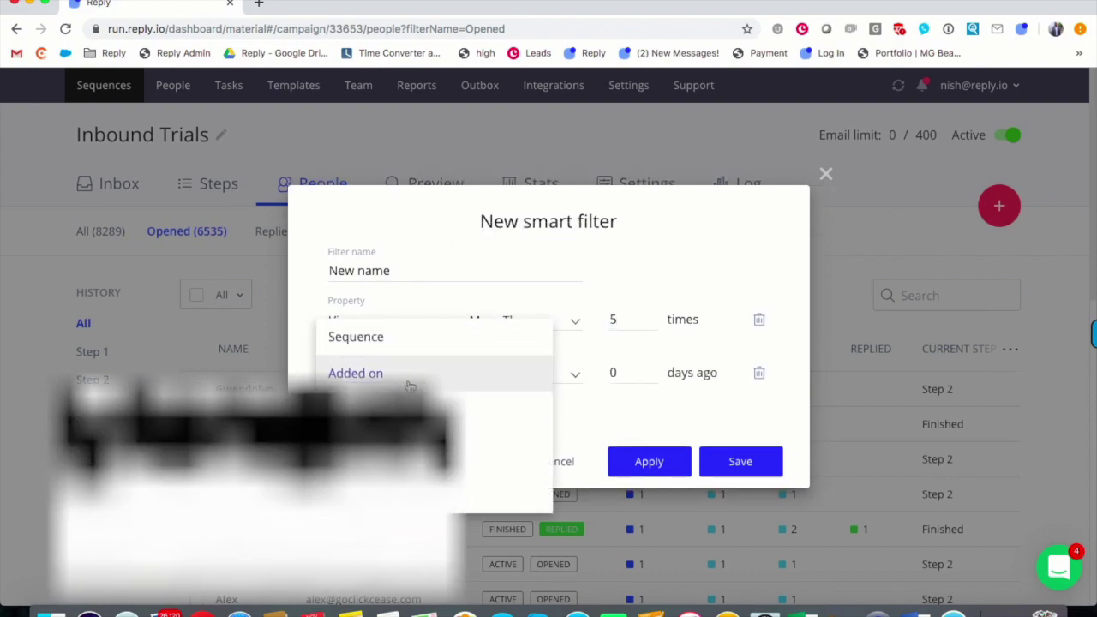
{"action": "left_click", "coordinate": [468, 428]}
{"action": "left_click", "coordinate": [521, 378]}
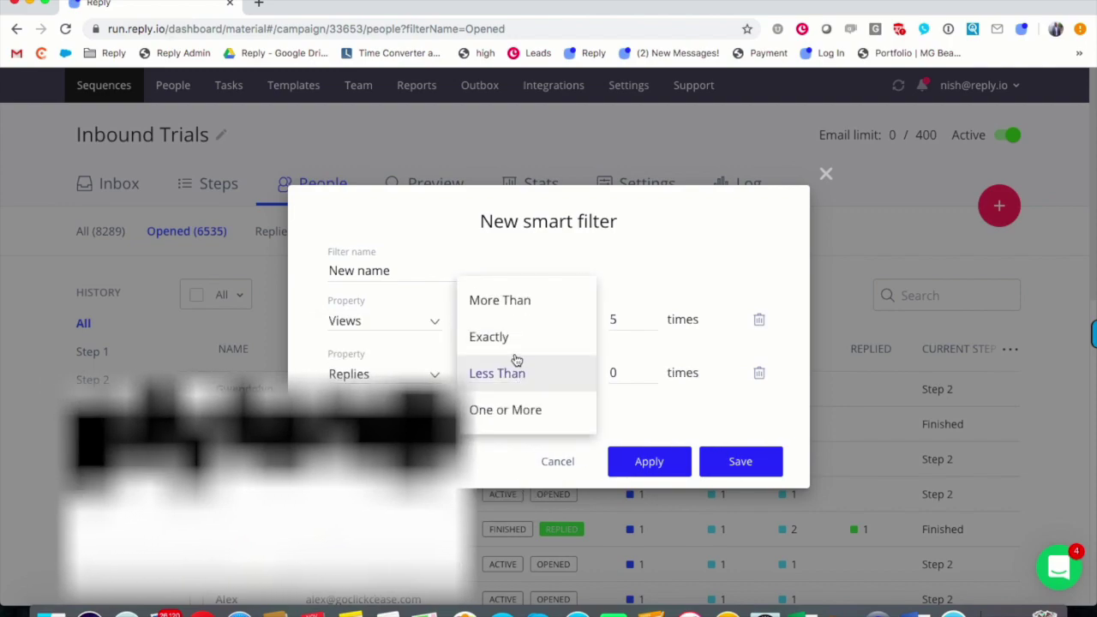
{"action": "left_click", "coordinate": [514, 338]}
{"action": "left_click", "coordinate": [634, 460]}
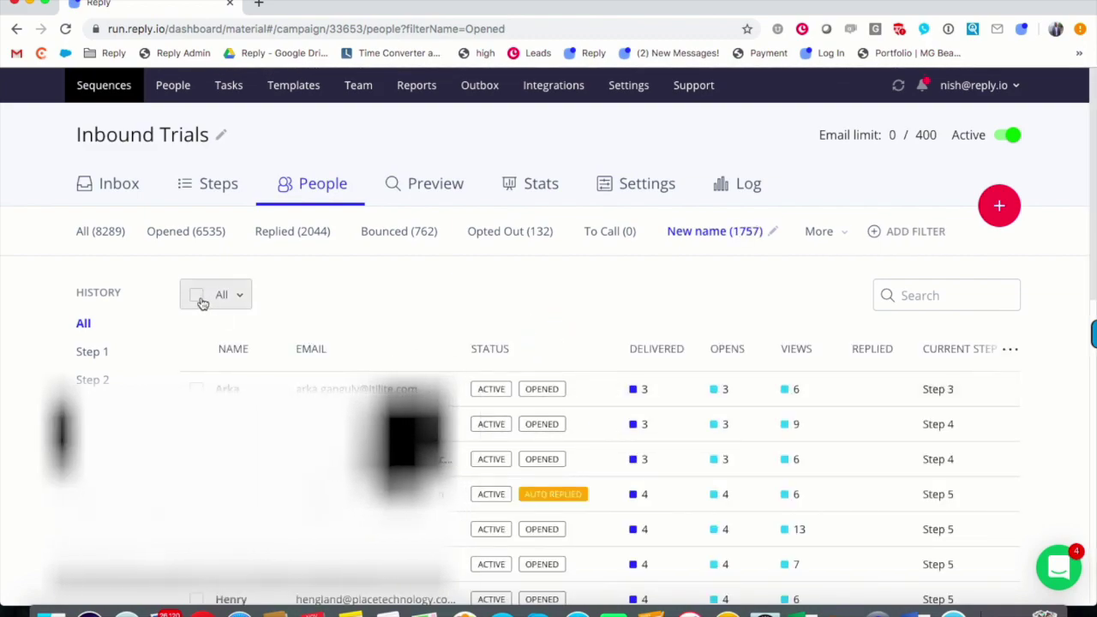
Step: Select all 25 filtered contacts and look through the Move to sequence and More bulk actions
{"action": "left_click", "coordinate": [197, 295]}
{"action": "left_click", "coordinate": [329, 296]}
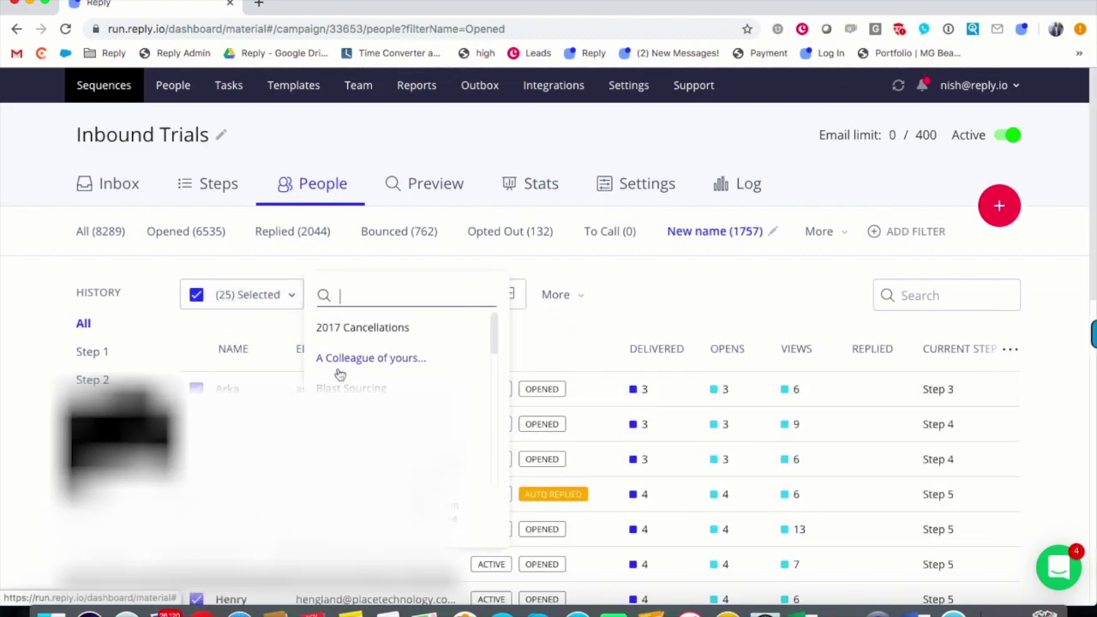
{"action": "left_click", "coordinate": [569, 297]}
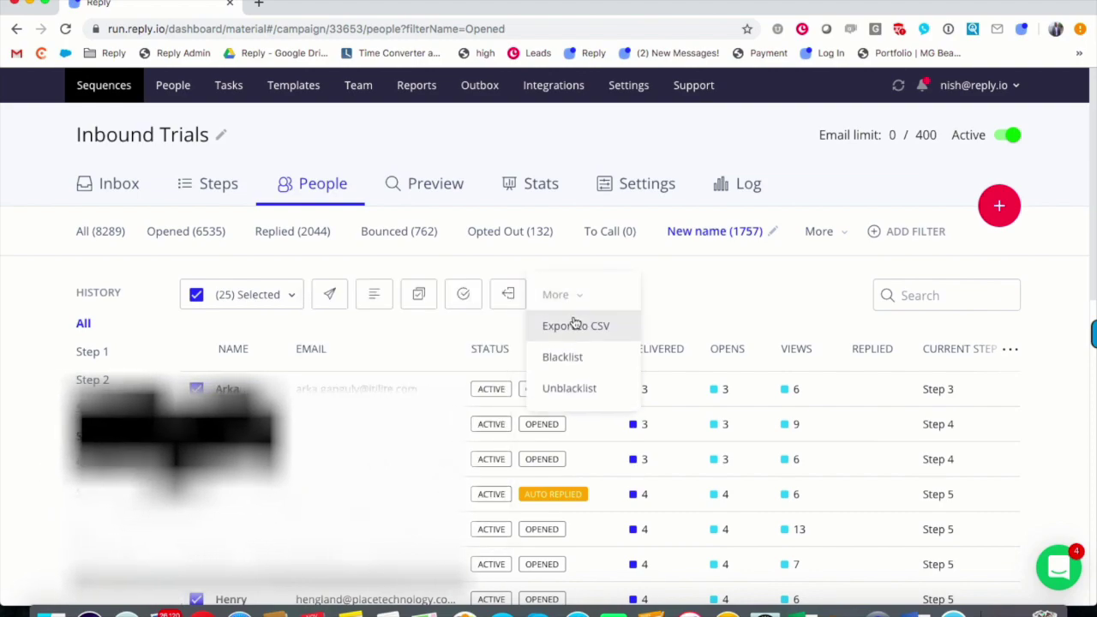
{"action": "left_click", "coordinate": [657, 304]}
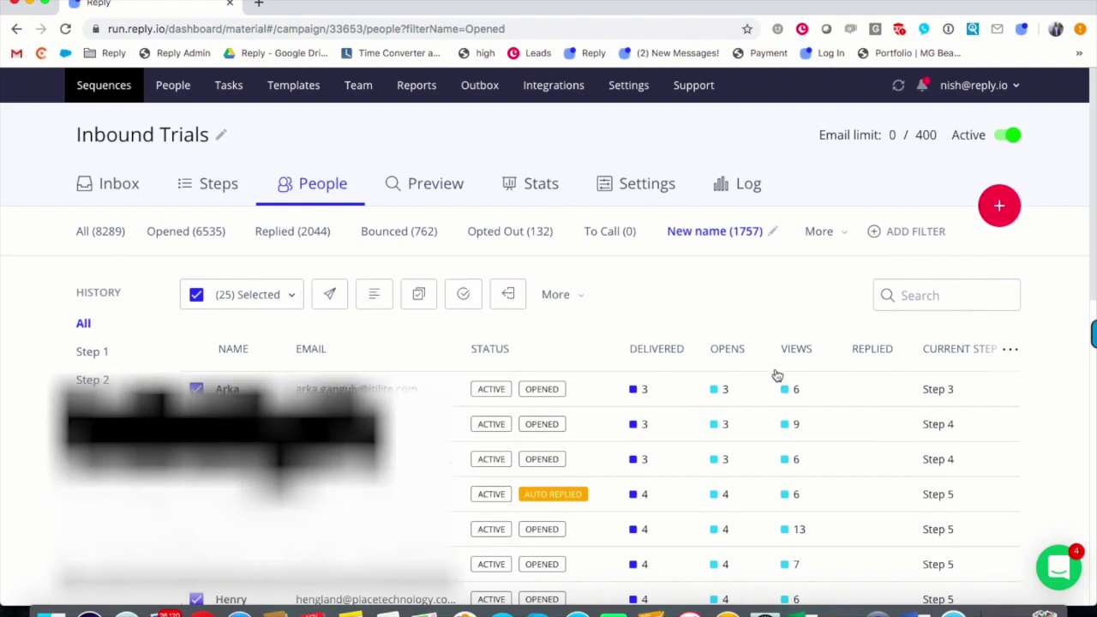